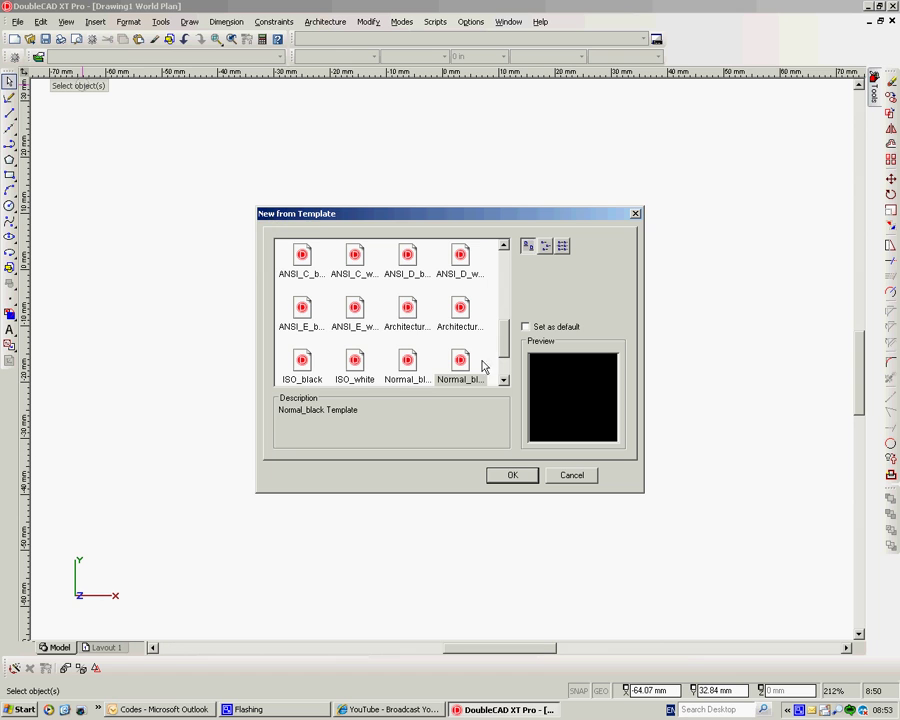
# Create a new drawing from the Normal_black template and show the command line.
pyautogui.moveTo(505, 338)
pyautogui.mouseDown()
pyautogui.moveTo(504, 262)
pyautogui.moveTo(510, 338)
pyautogui.moveTo(494, 354)
pyautogui.mouseUp()
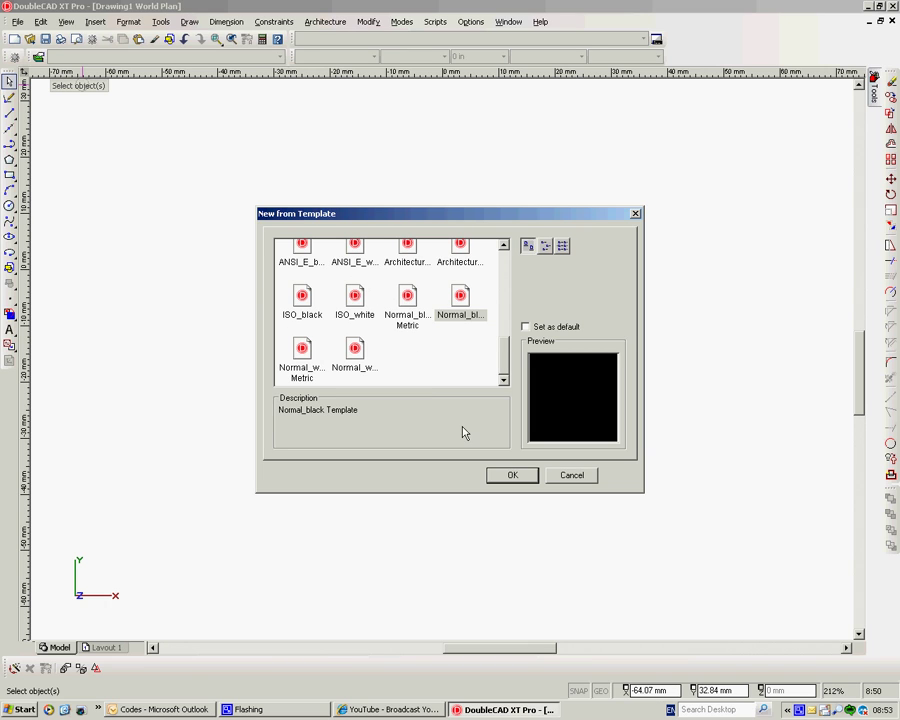
pyautogui.click(516, 478)
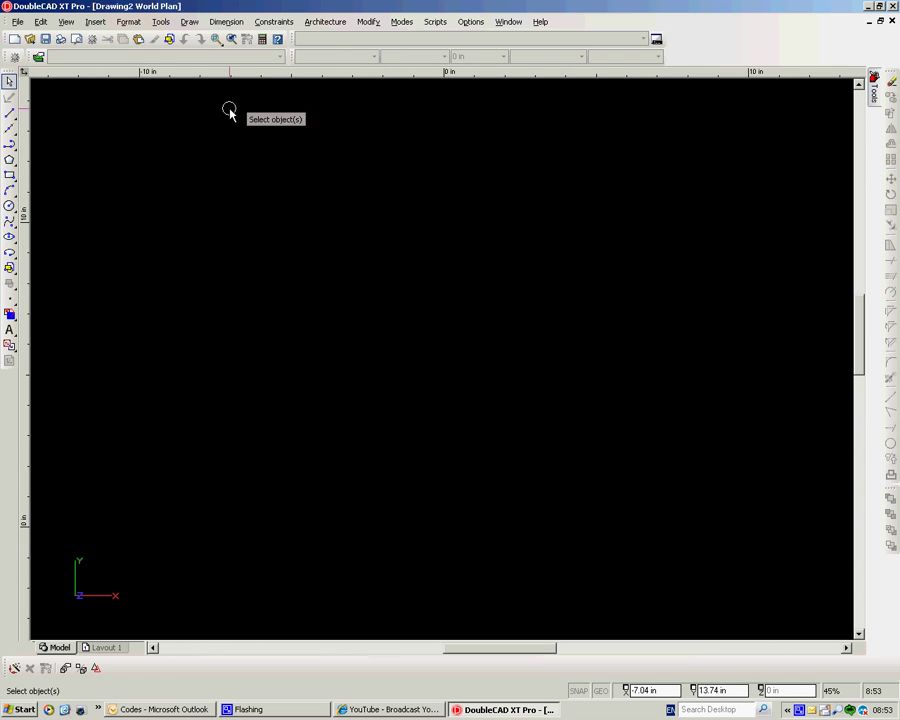
pyautogui.click(160, 21)
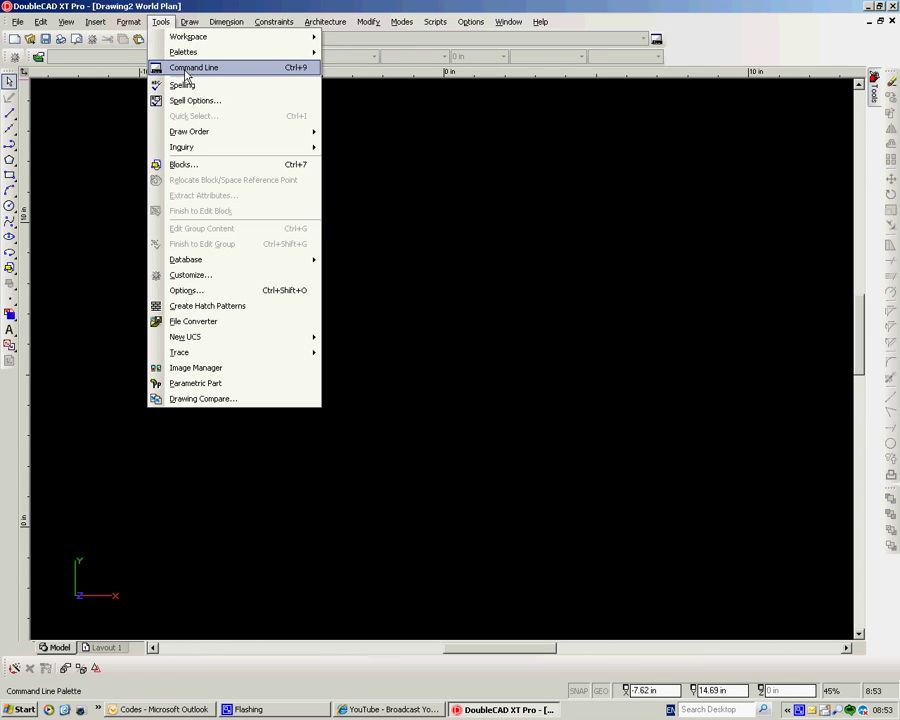
pyautogui.click(165, 67)
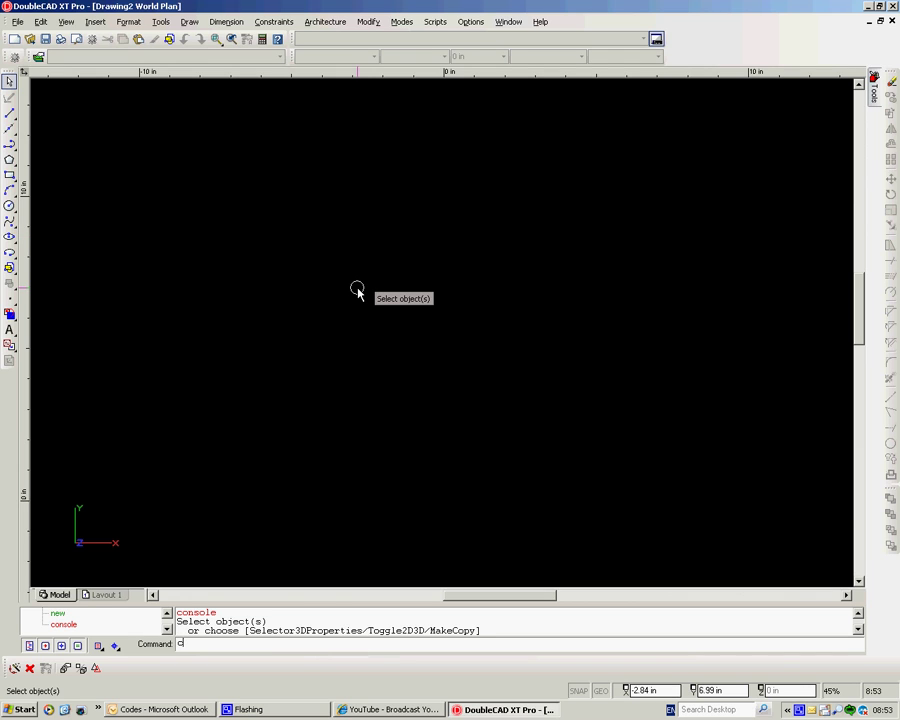
# Set the drawing's background color to white, with foreground colors converted to match the background.
pyautogui.click(467, 22)
pyautogui.moveTo(507, 104)
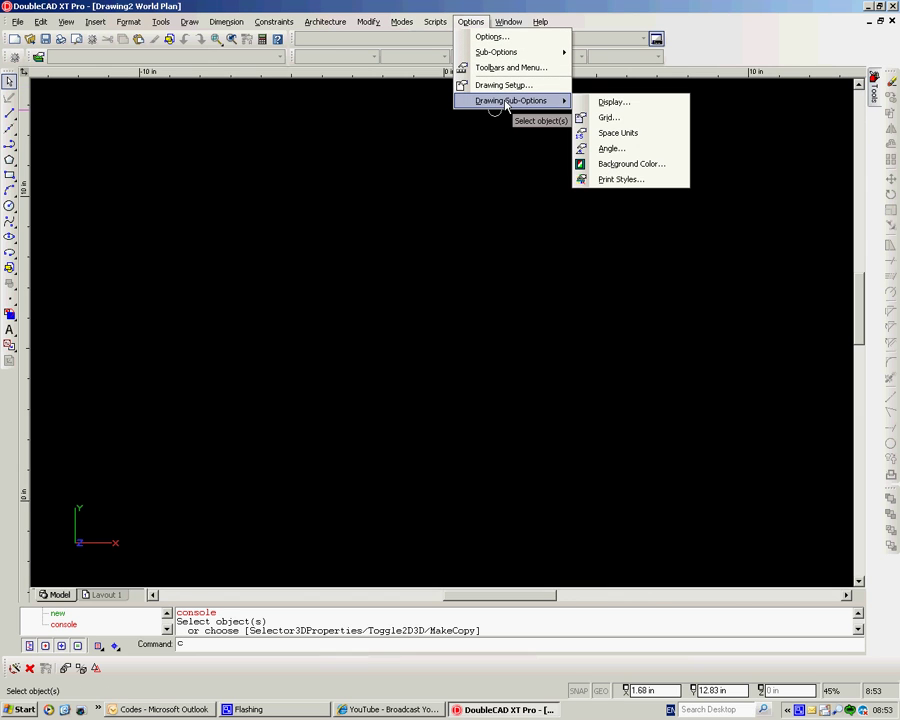
pyautogui.click(628, 164)
pyautogui.click(497, 298)
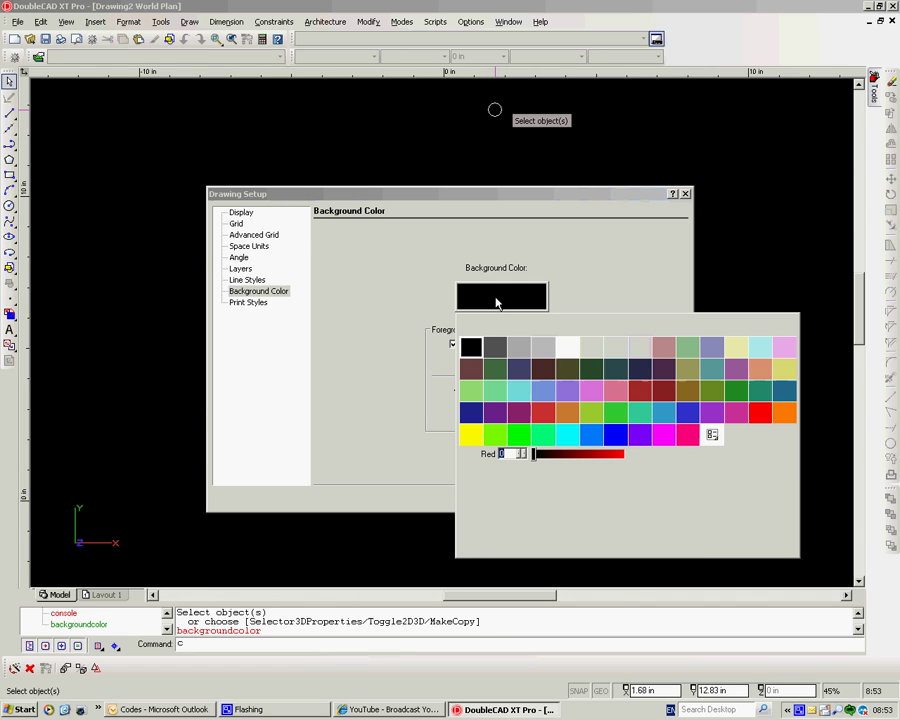
pyautogui.click(567, 346)
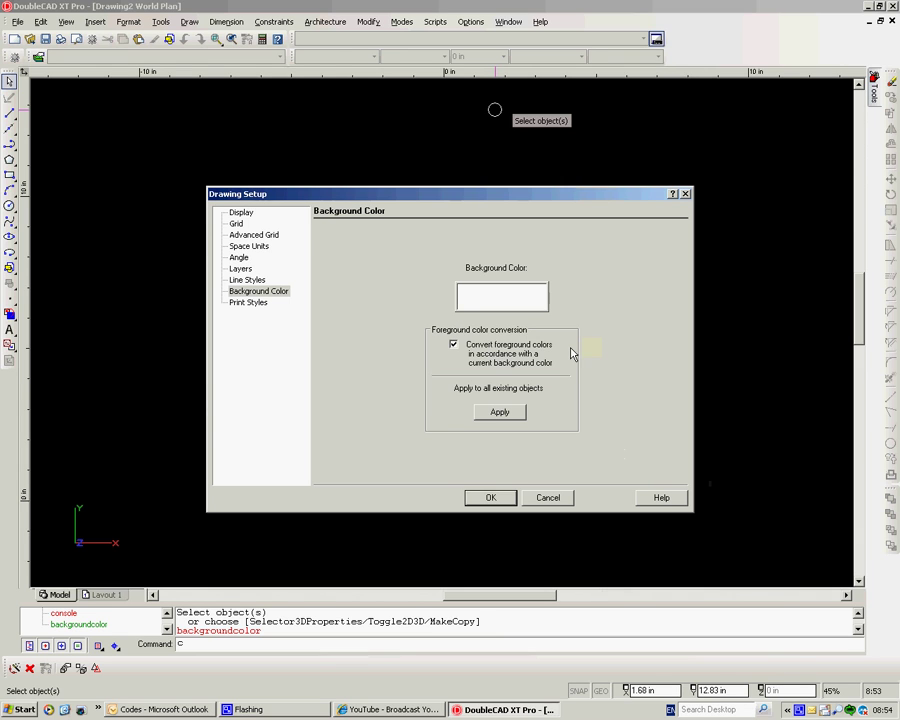
pyautogui.click(490, 497)
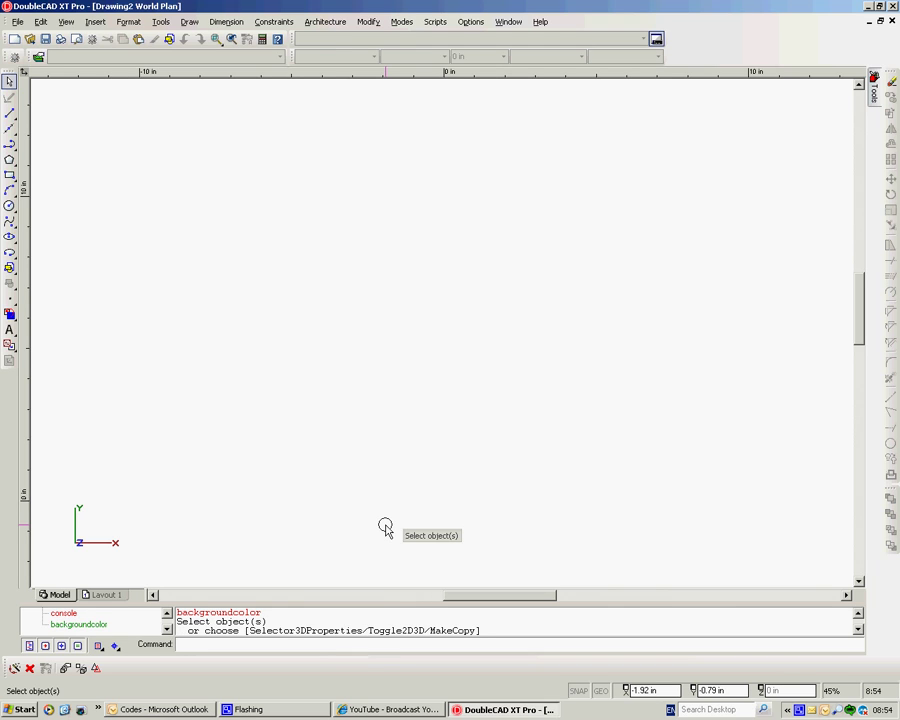
pyautogui.write('c')
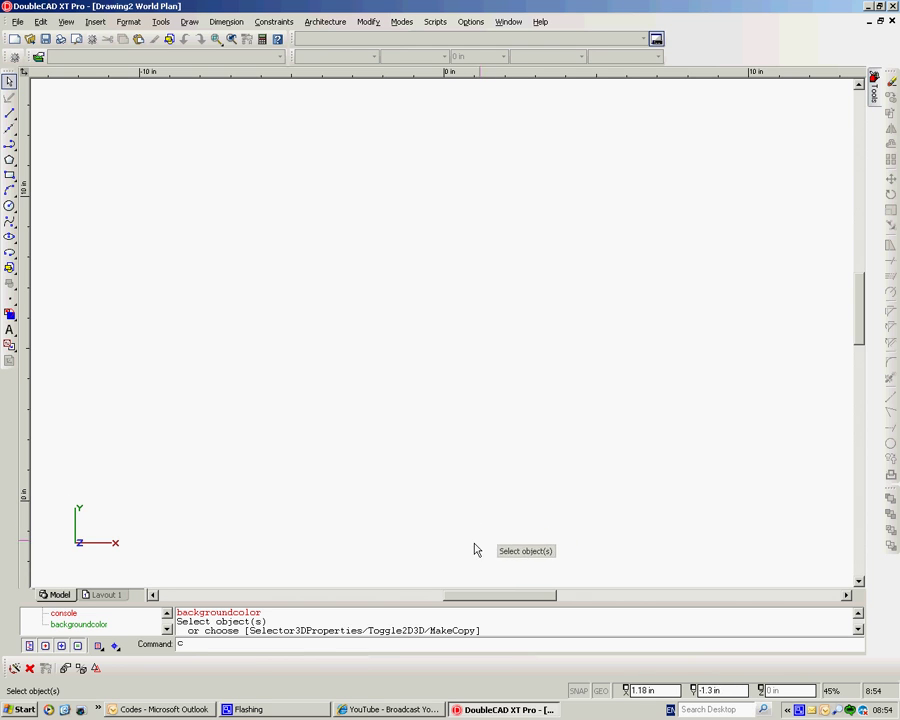
pyautogui.scroll(-2, 498, 629)
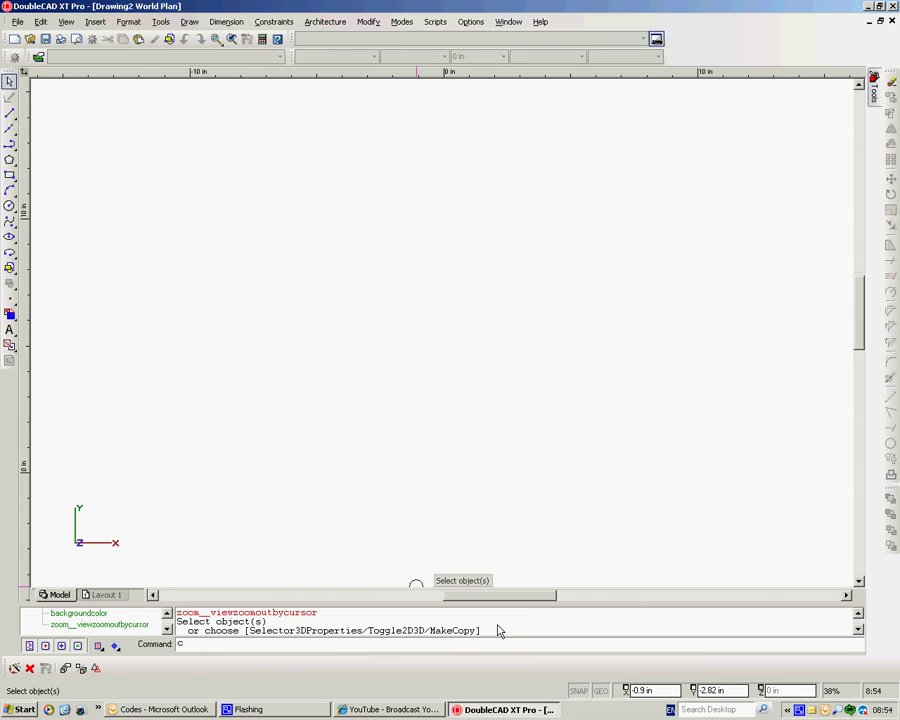
pyautogui.scroll(2, 498, 629)
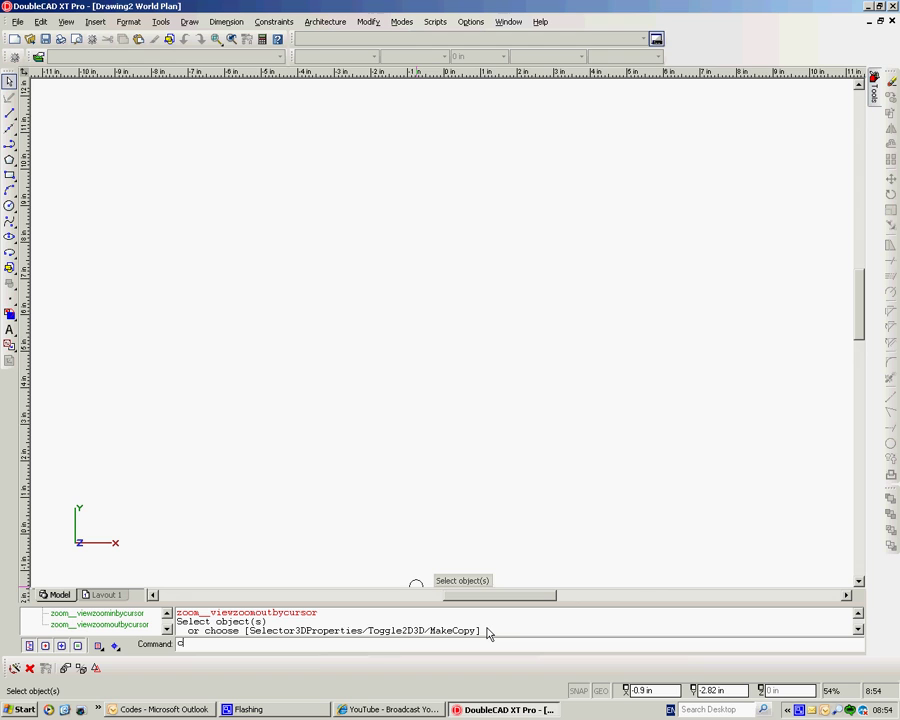
# Hide the command line and look at the pop-up toolbars available over the empty drawing area.
pyautogui.click(157, 24)
pyautogui.click(190, 67)
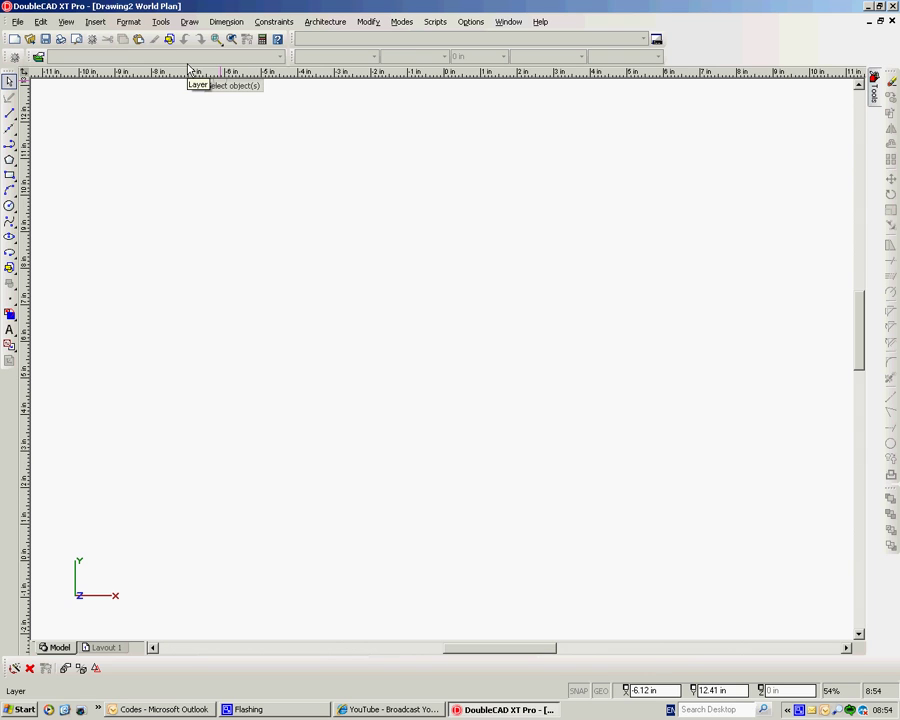
pyautogui.rightClick(264, 294)
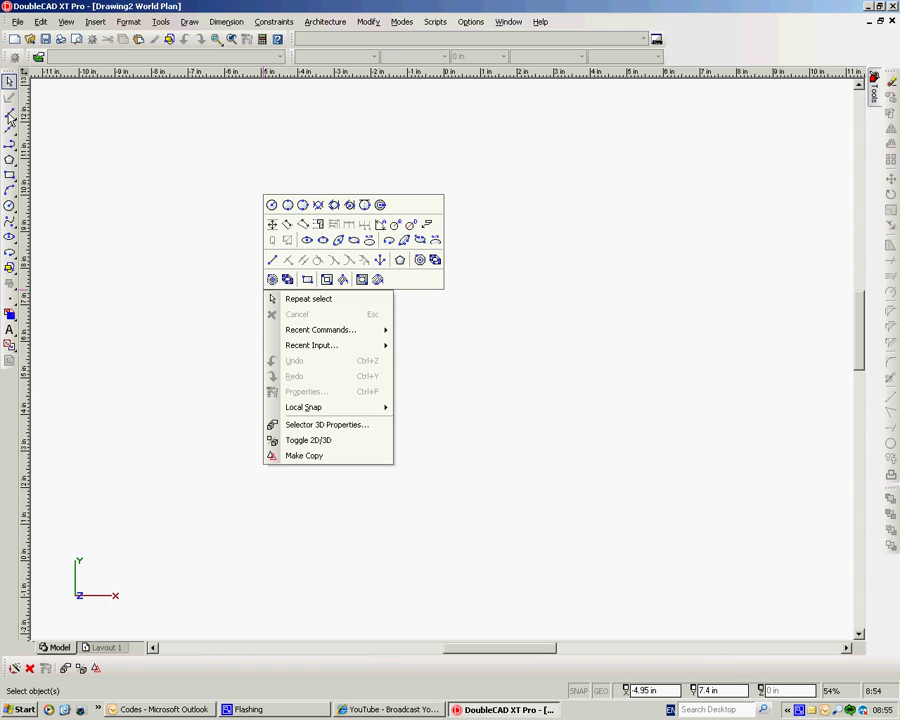
pyautogui.click(124, 180)
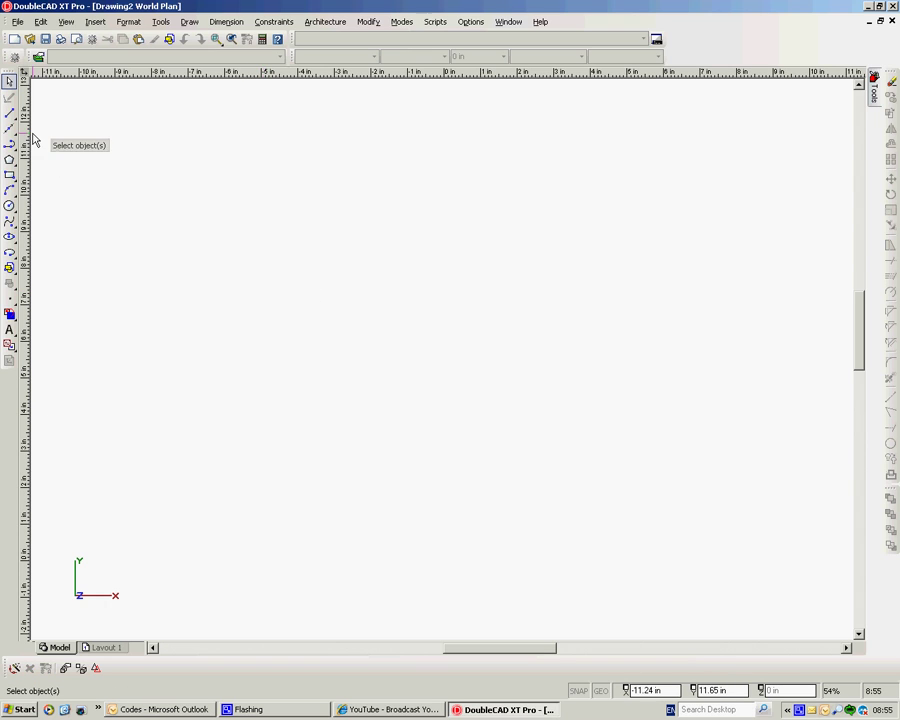
# Draw a diagonal line rising to the right from about X -5.86 in, Y 4.58 in, and end the Line command.
pyautogui.click(9, 115)
pyautogui.click(230, 392)
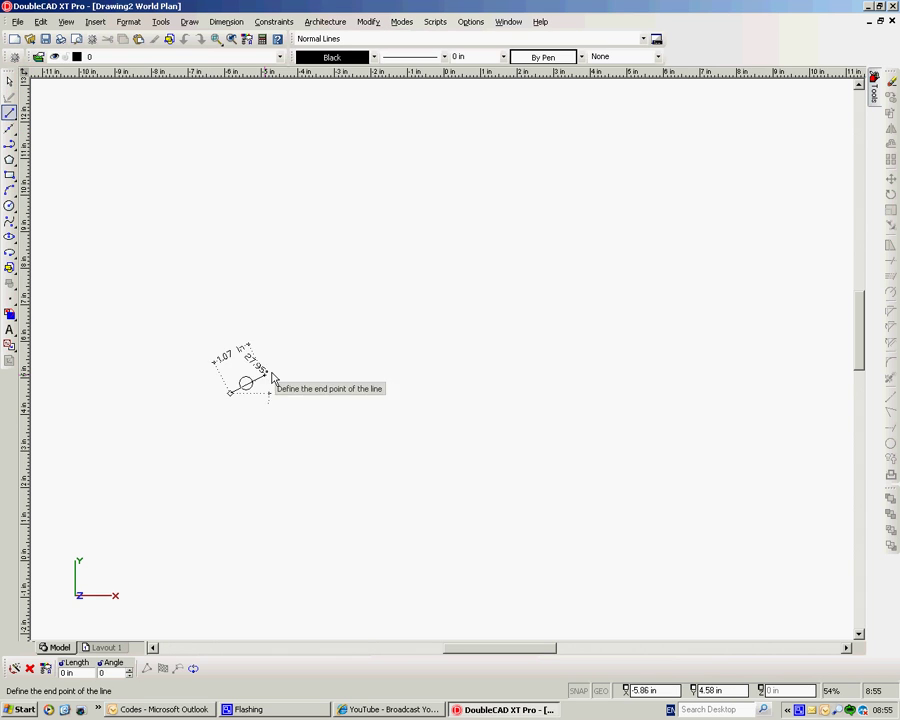
pyautogui.click(478, 246)
pyautogui.rightClick(220, 247)
pyautogui.click(270, 244)
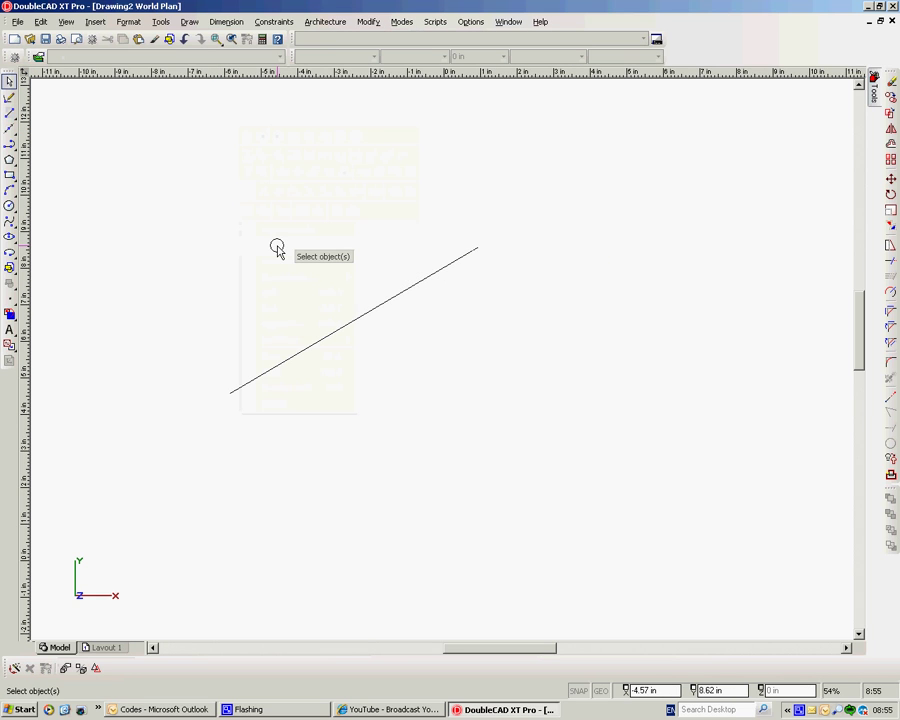
# Draw a second, shorter line sloping down to the right across the first line, using the pop-up toolbars.
pyautogui.rightClick(301, 256)
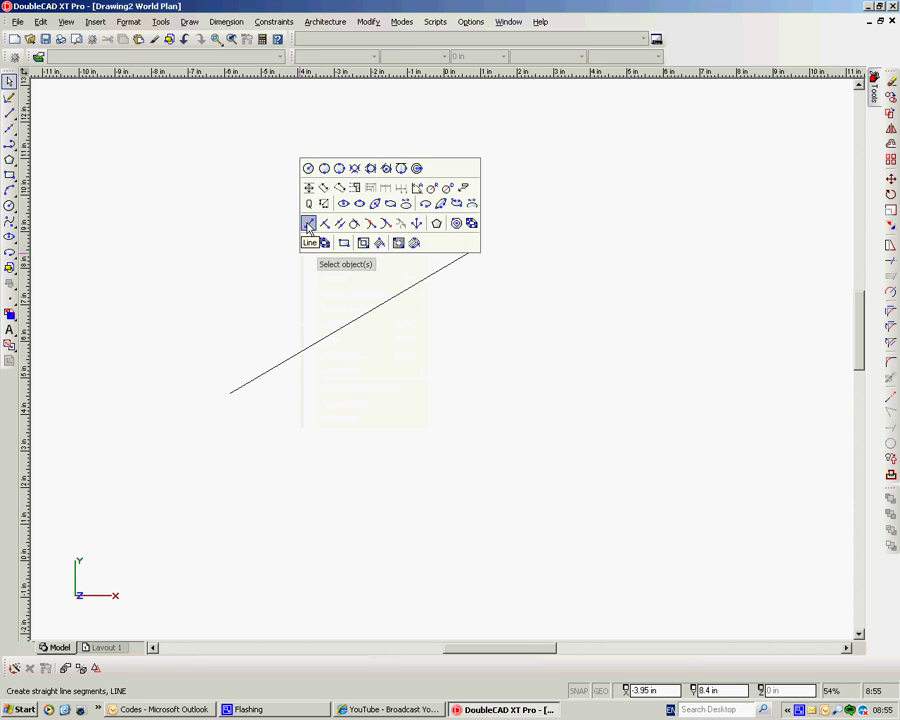
pyautogui.click(308, 223)
pyautogui.click(306, 222)
pyautogui.click(445, 345)
pyautogui.rightClick(361, 327)
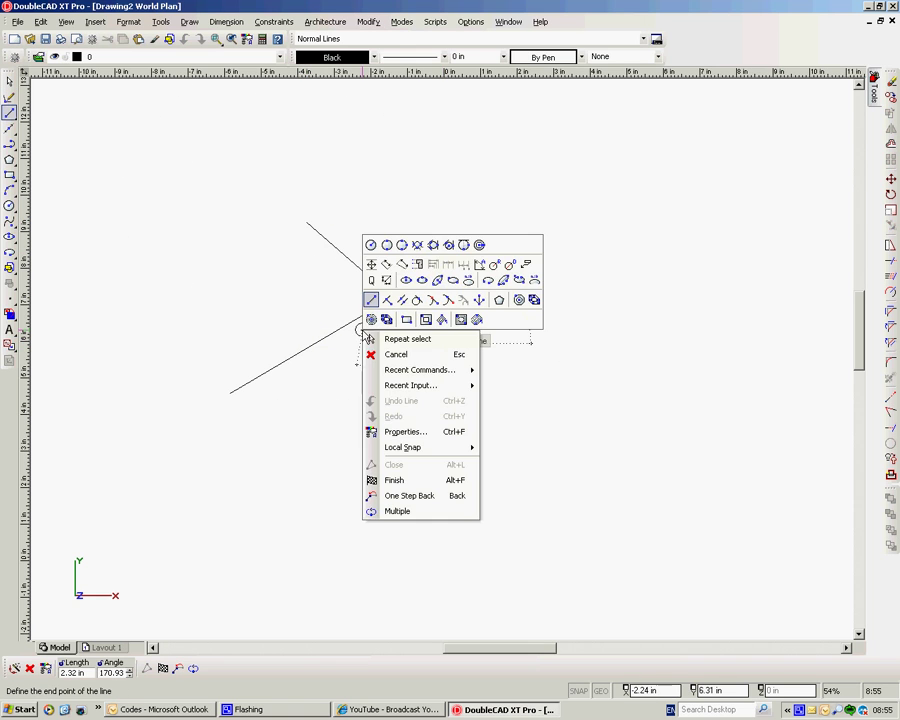
pyautogui.click(381, 353)
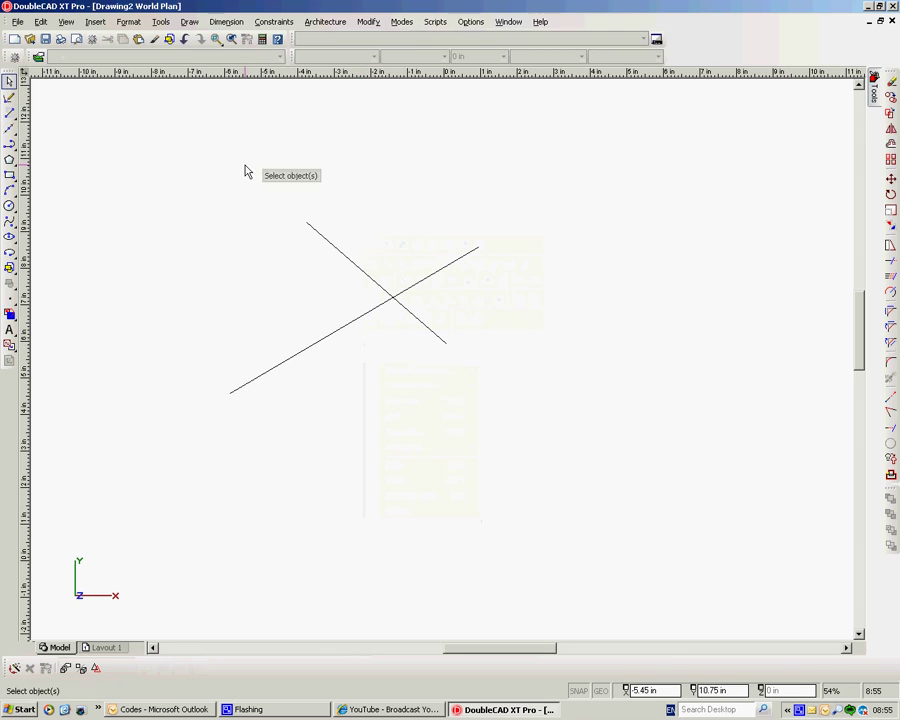
# Remove the Dimension toolbar from the pop-up toolbars shown with the local menu.
pyautogui.click(162, 20)
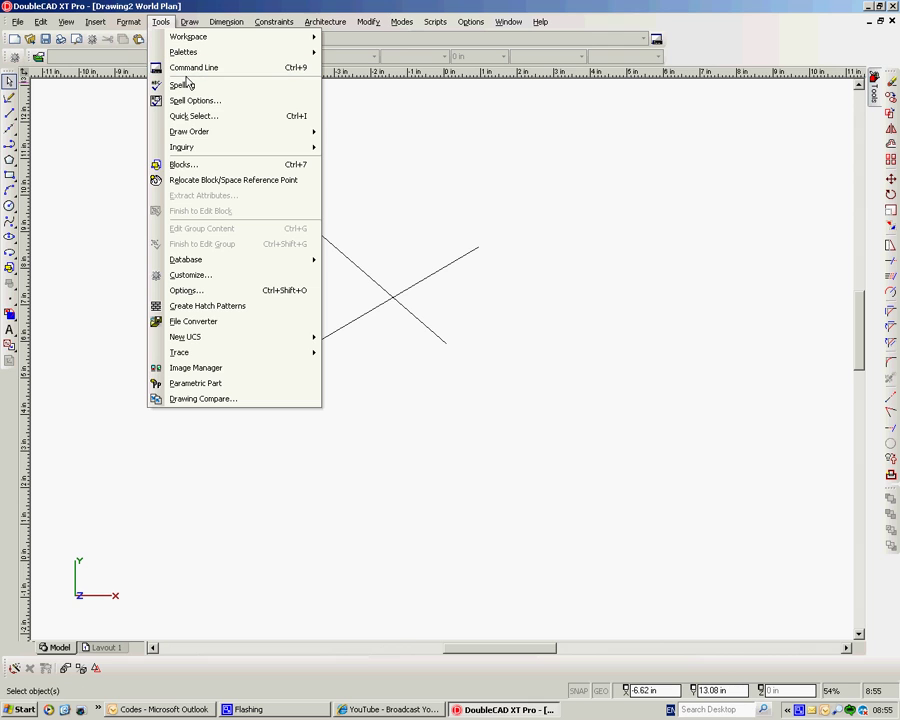
pyautogui.click(192, 276)
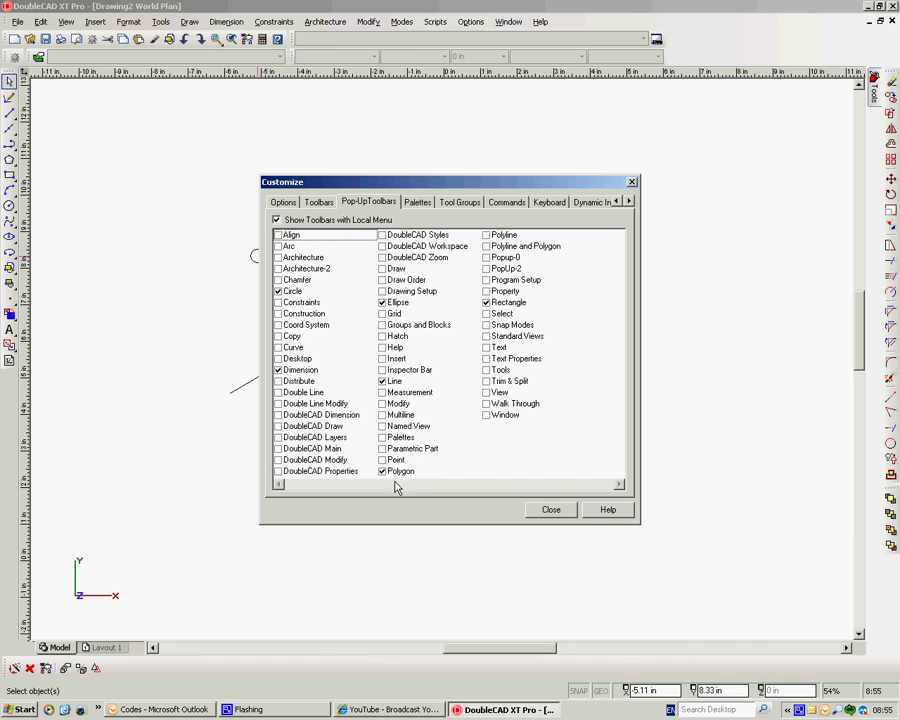
pyautogui.click(279, 371)
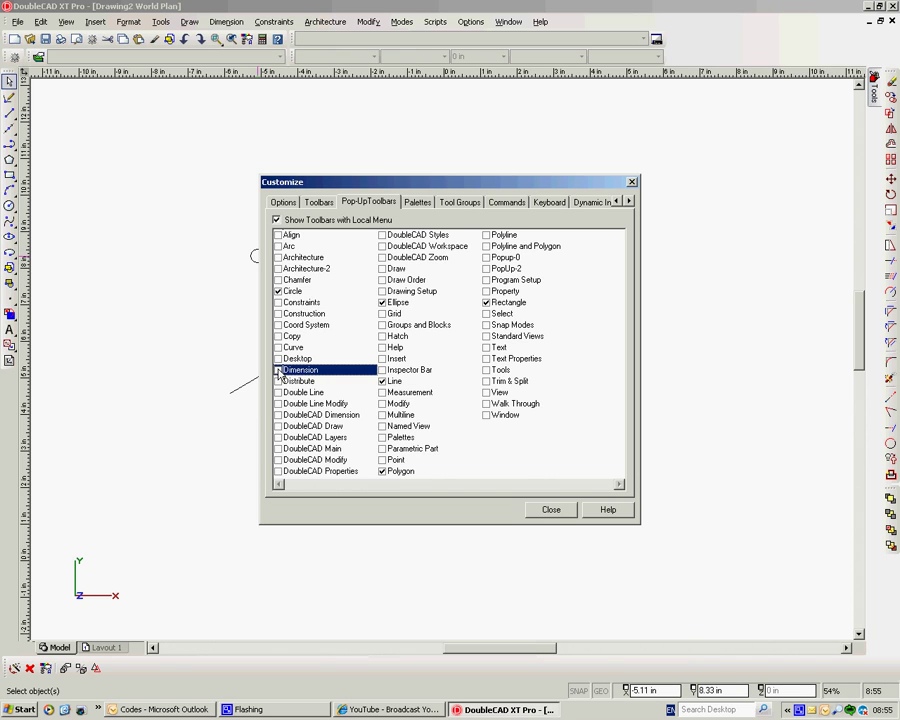
pyautogui.click(552, 511)
# Draw a rectangle below and to the right of the crossing lines using the pop-up Rectangle tool.
pyautogui.rightClick(369, 404)
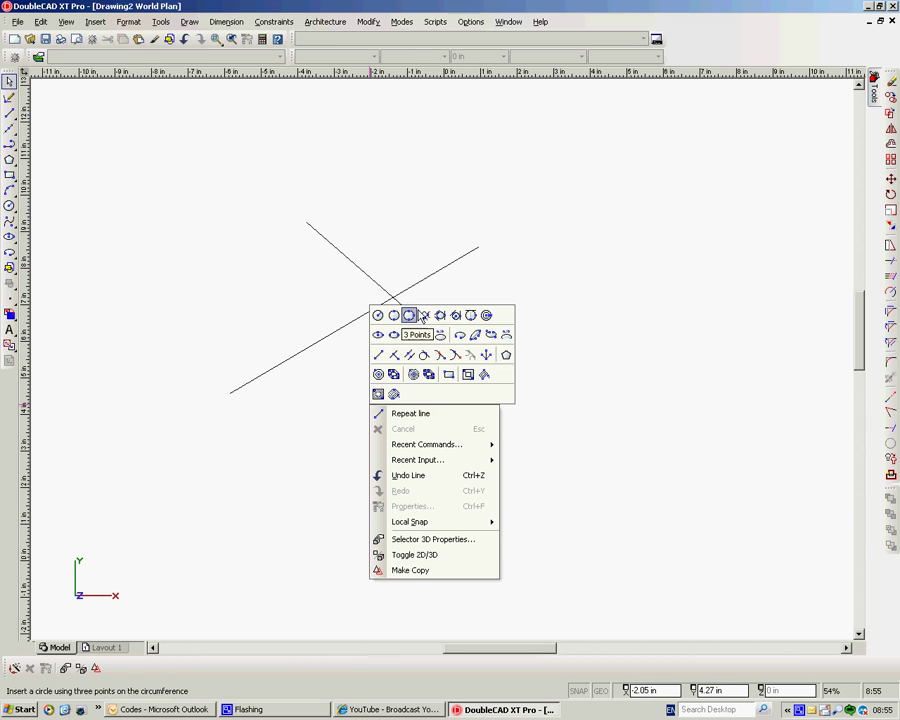
pyautogui.click(448, 374)
pyautogui.click(384, 310)
pyautogui.click(668, 488)
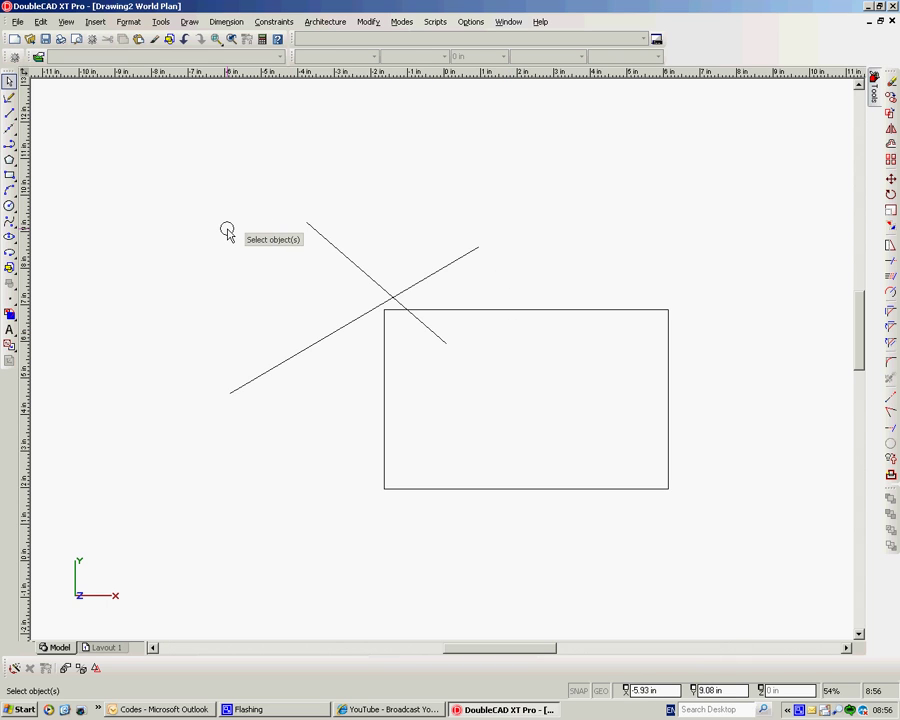
# Draw a second rectangle around the long line's lower end, overlapping the first rectangle's upper-left part, by repeating the Rectangle command.
pyautogui.rightClick(211, 314)
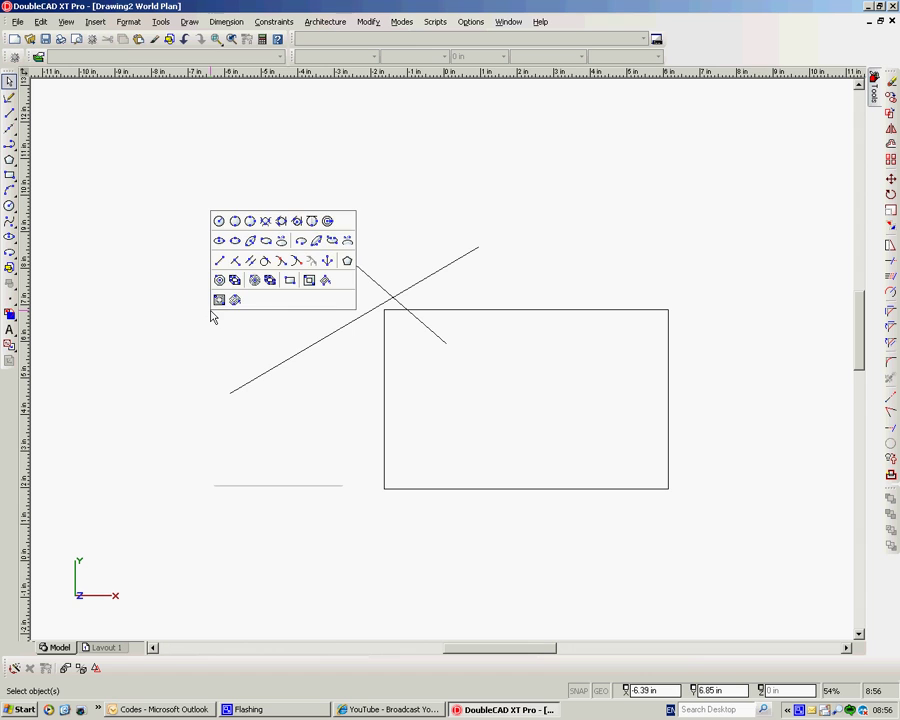
pyautogui.click(261, 321)
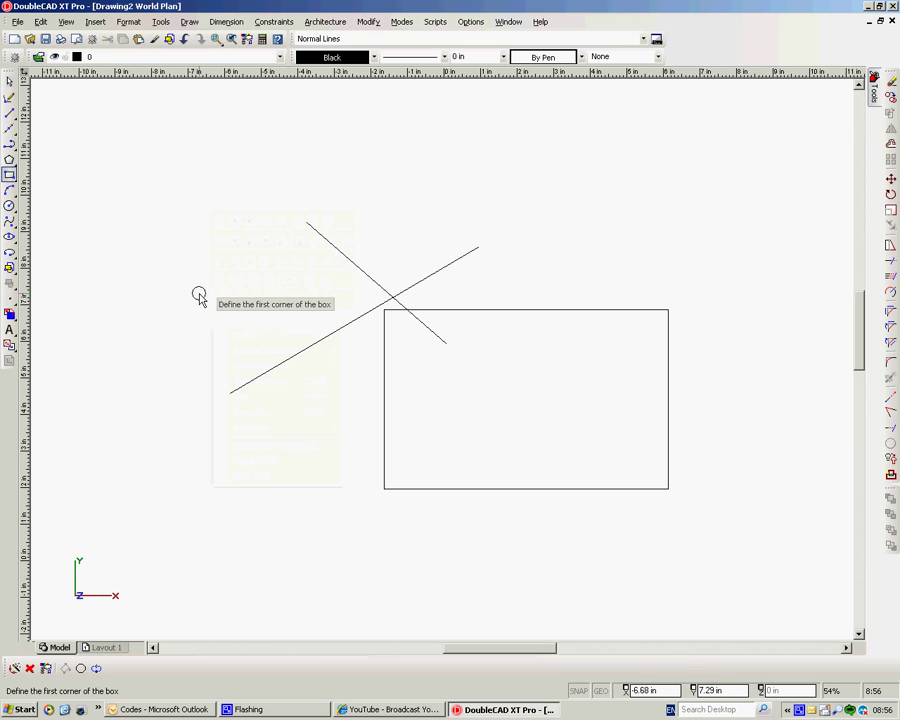
pyautogui.click(177, 276)
pyautogui.click(472, 446)
# Draw a large center-radius circle overlapping the upper parts of both rectangles.
pyautogui.rightClick(278, 360)
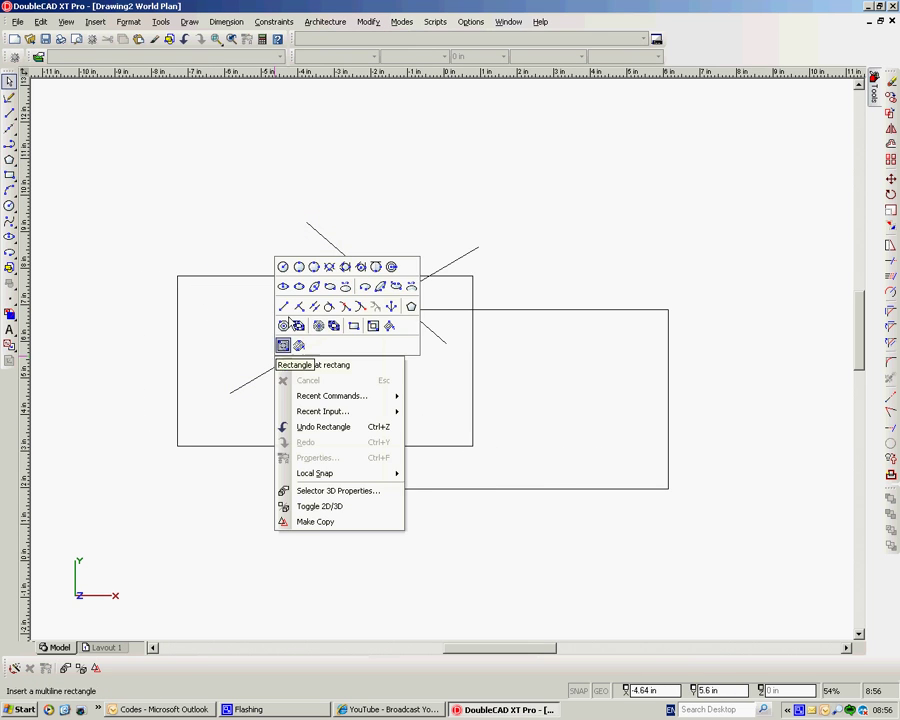
pyautogui.click(282, 266)
pyautogui.click(503, 270)
pyautogui.click(586, 361)
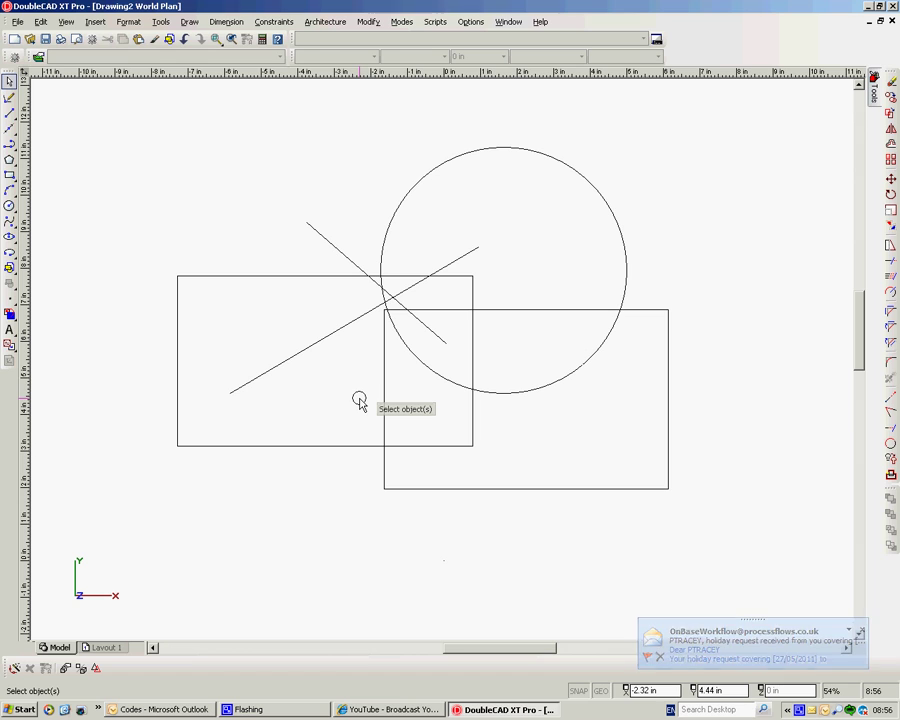
# Draw a smaller center-radius circle above the left rectangle's upper-left corner using the pop-up toolbars.
pyautogui.rightClick(213, 224)
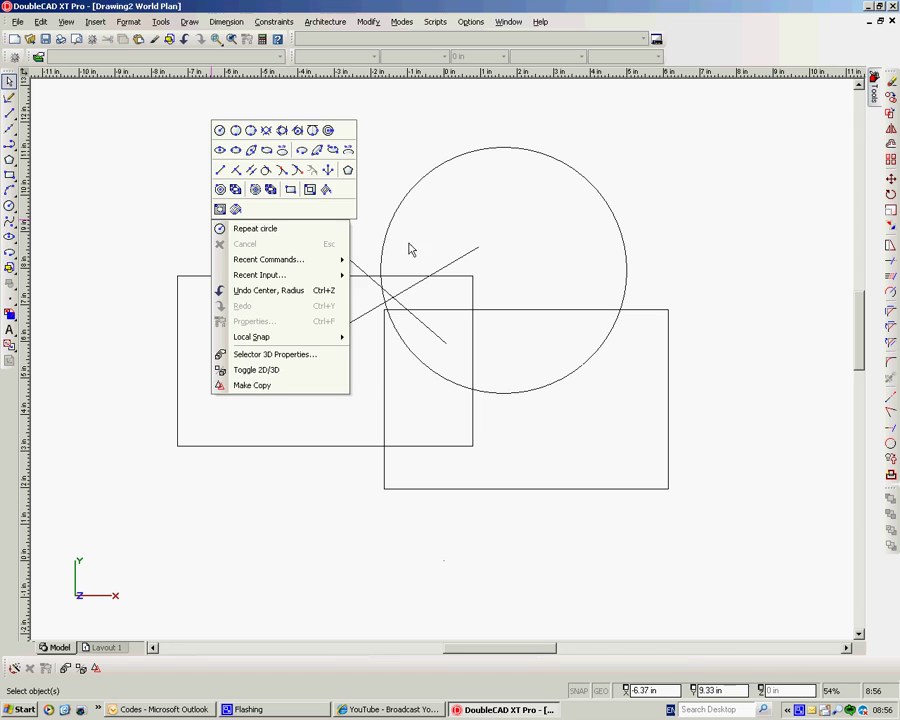
pyautogui.click(458, 314)
pyautogui.rightClick(190, 228)
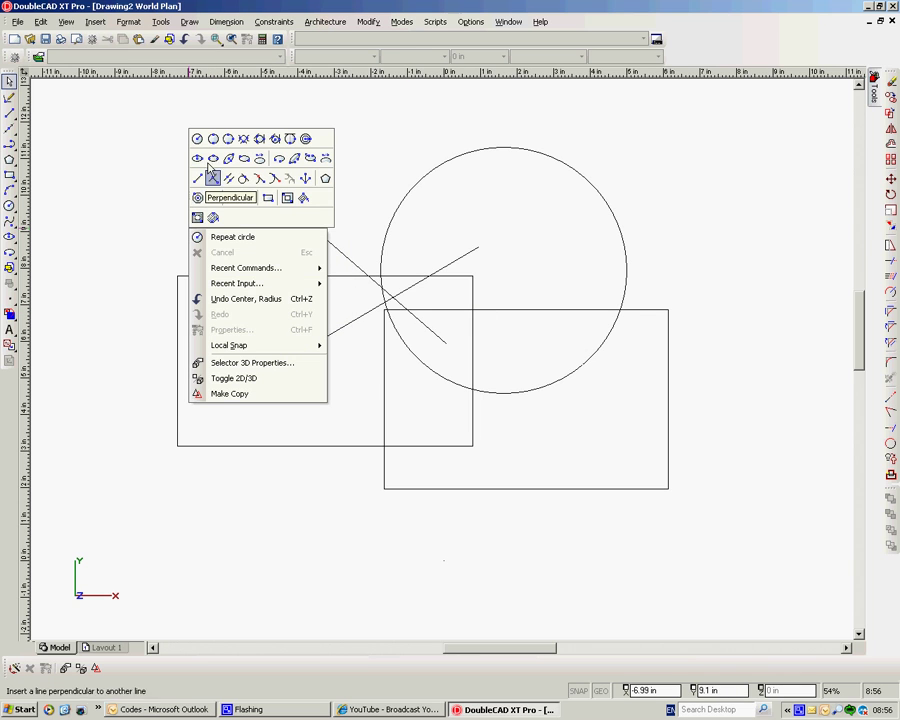
pyautogui.click(197, 138)
pyautogui.click(174, 196)
pyautogui.click(220, 233)
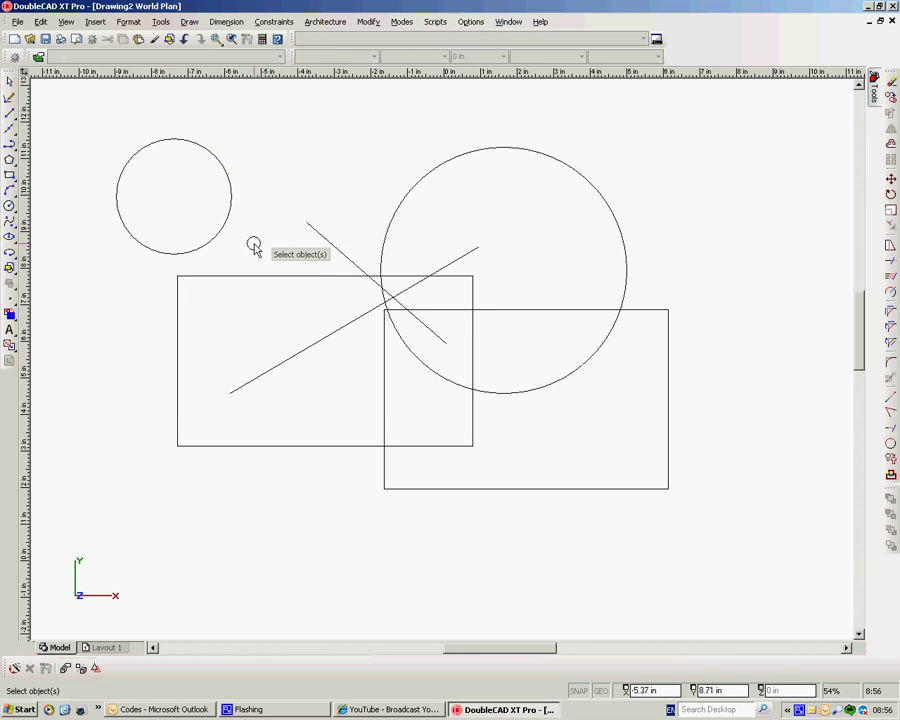
pyautogui.rightClick(271, 246)
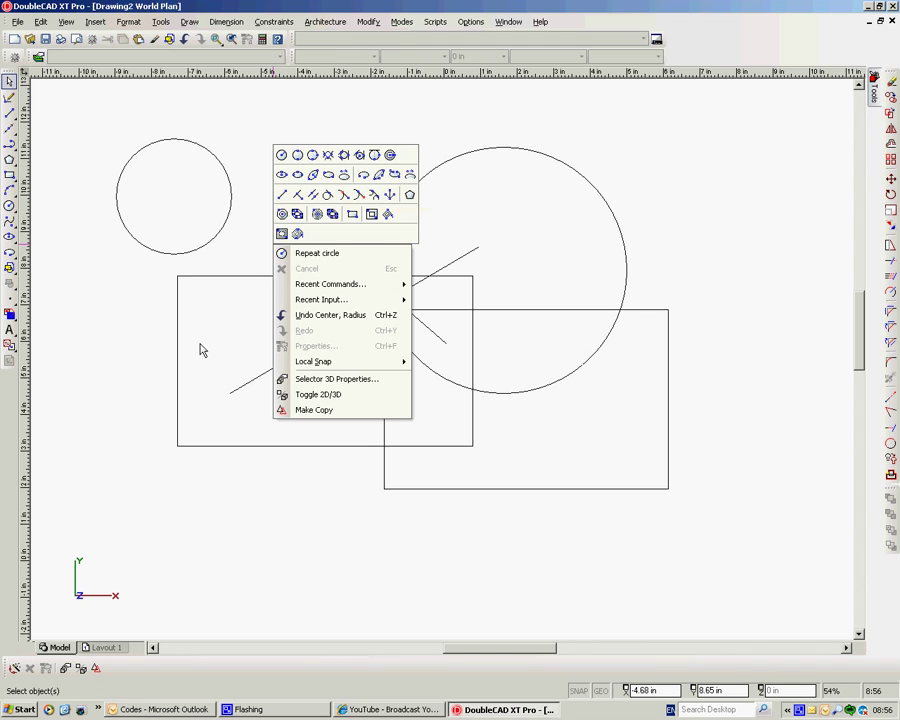
pyautogui.click(139, 334)
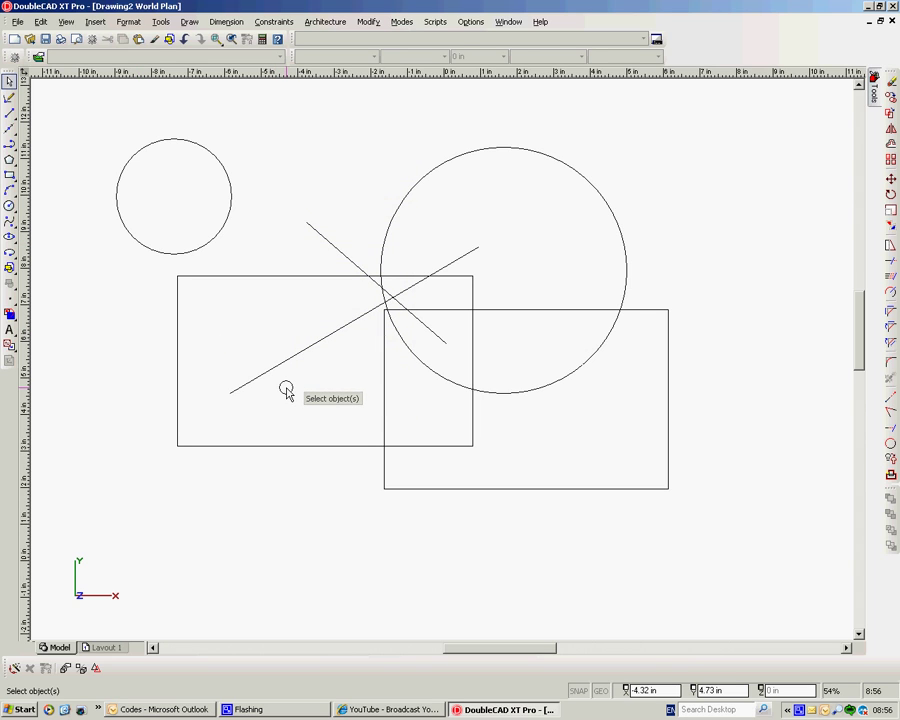
# Try automatic saving of drawings every 10 minutes in the general program options and leave it turned off.
pyautogui.click(471, 22)
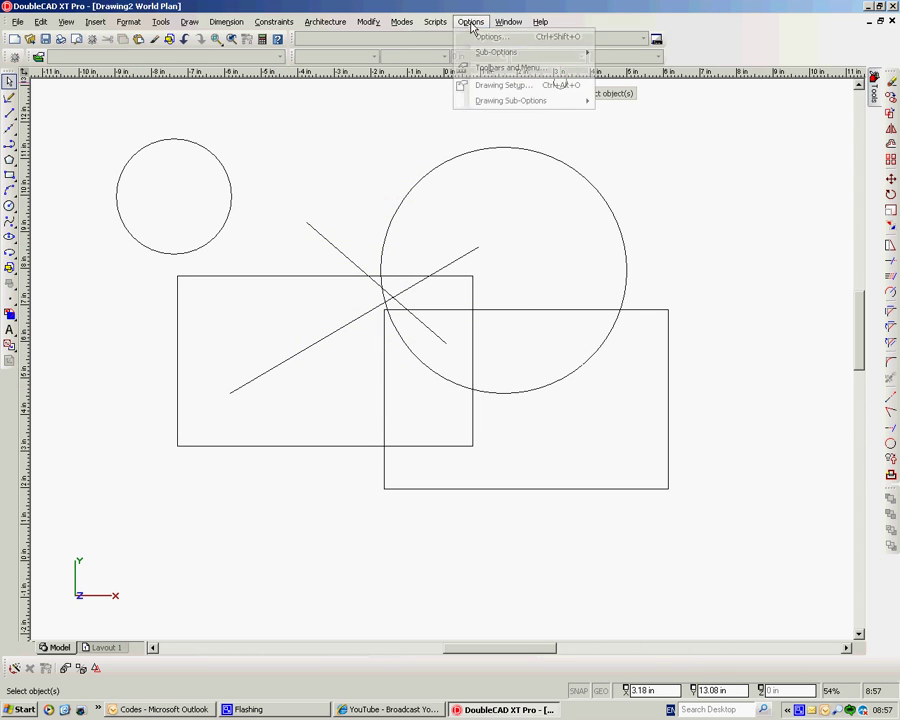
pyautogui.click(478, 37)
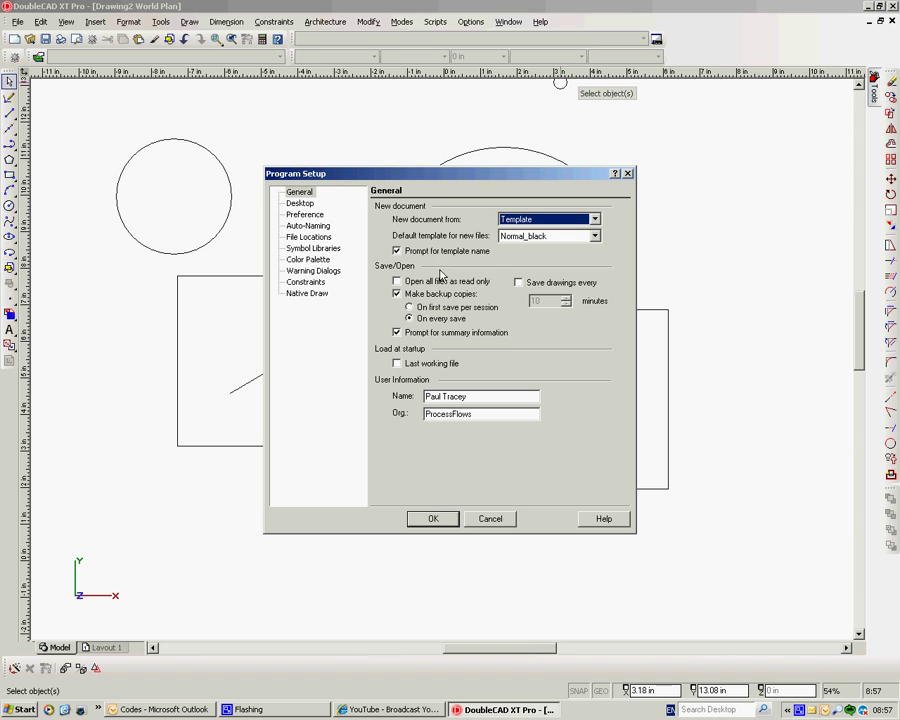
pyautogui.click(519, 284)
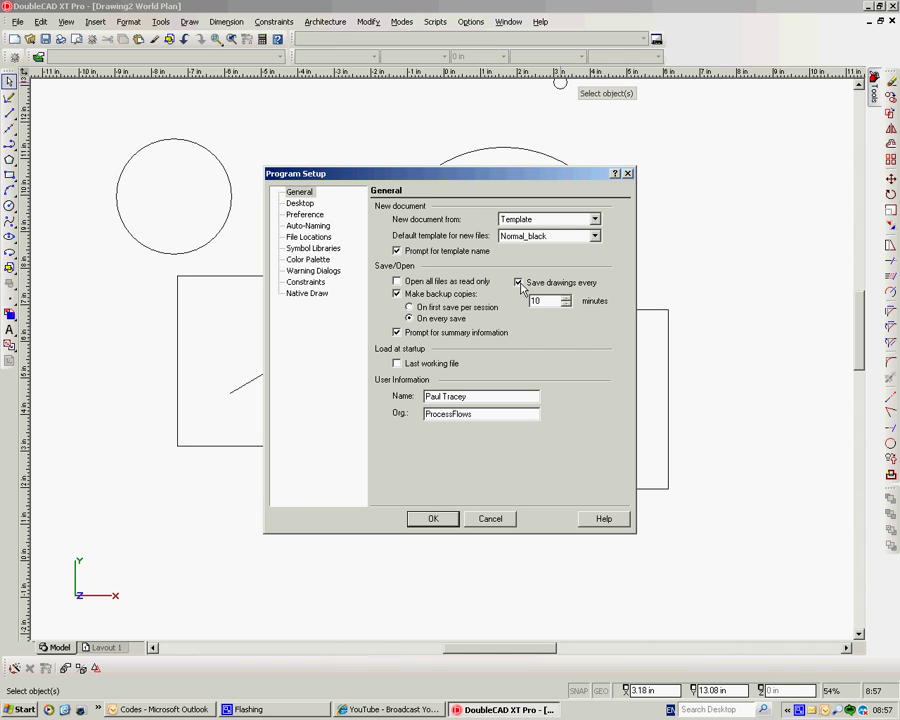
pyautogui.click(518, 284)
pyautogui.click(518, 283)
# Hide and restore the rulers in the Desktop options, and toggle the inspector bar.
pyautogui.click(302, 203)
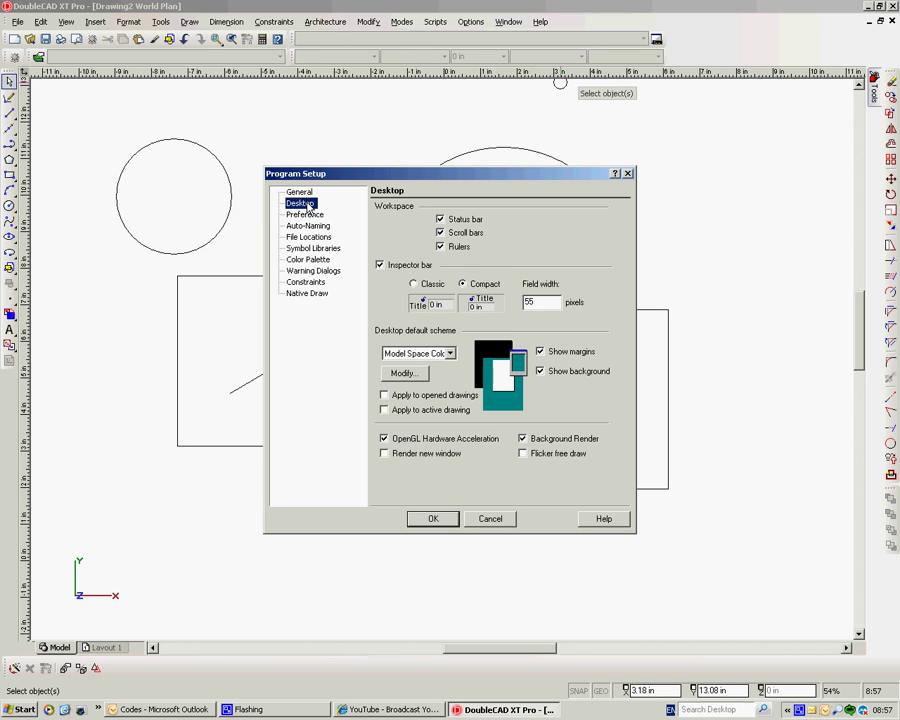
pyautogui.click(440, 246)
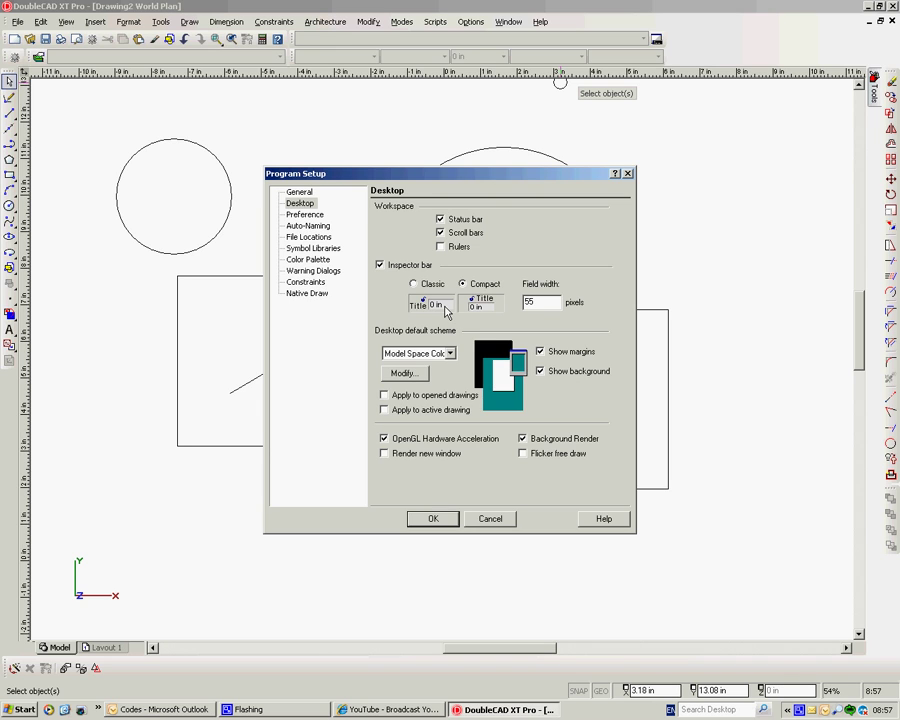
pyautogui.click(440, 246)
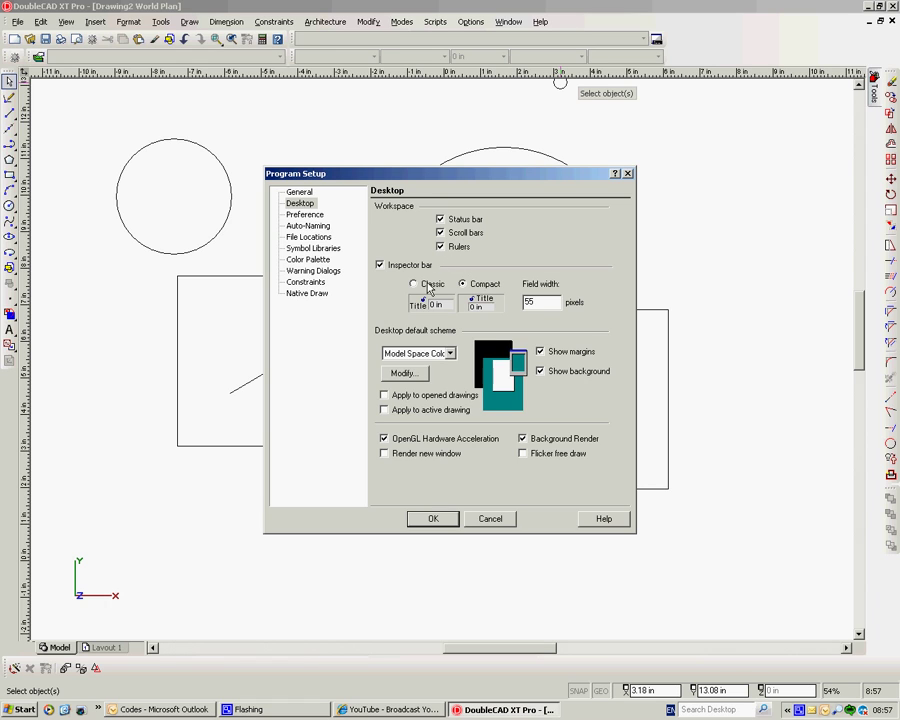
pyautogui.click(379, 264)
# Try a zoom factor of 1.4 in the Preference options, return it to 1.2 and apply the settings.
pyautogui.click(297, 217)
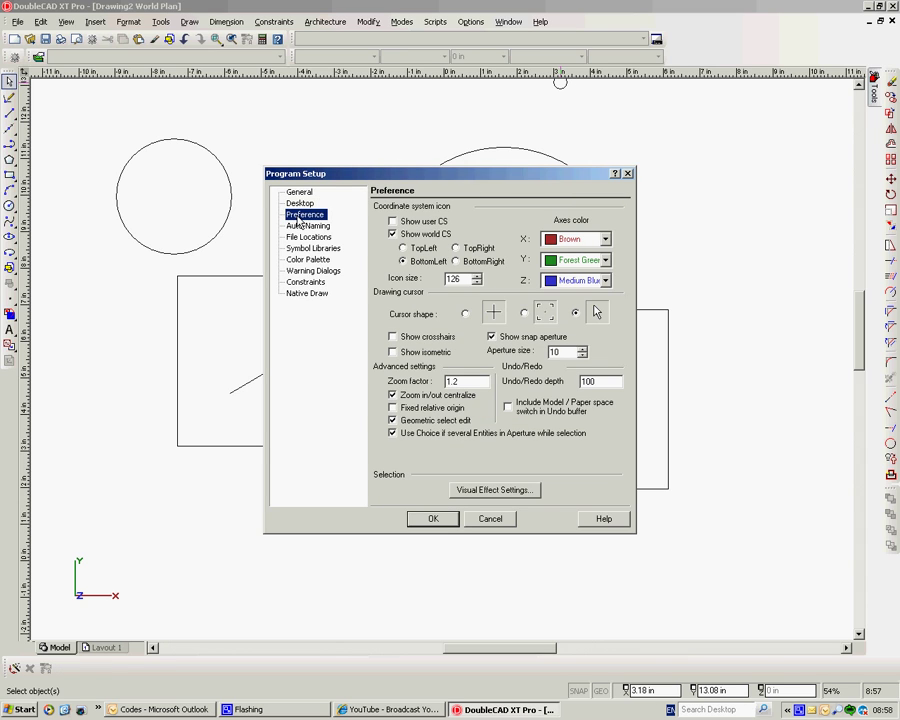
pyautogui.click(458, 384)
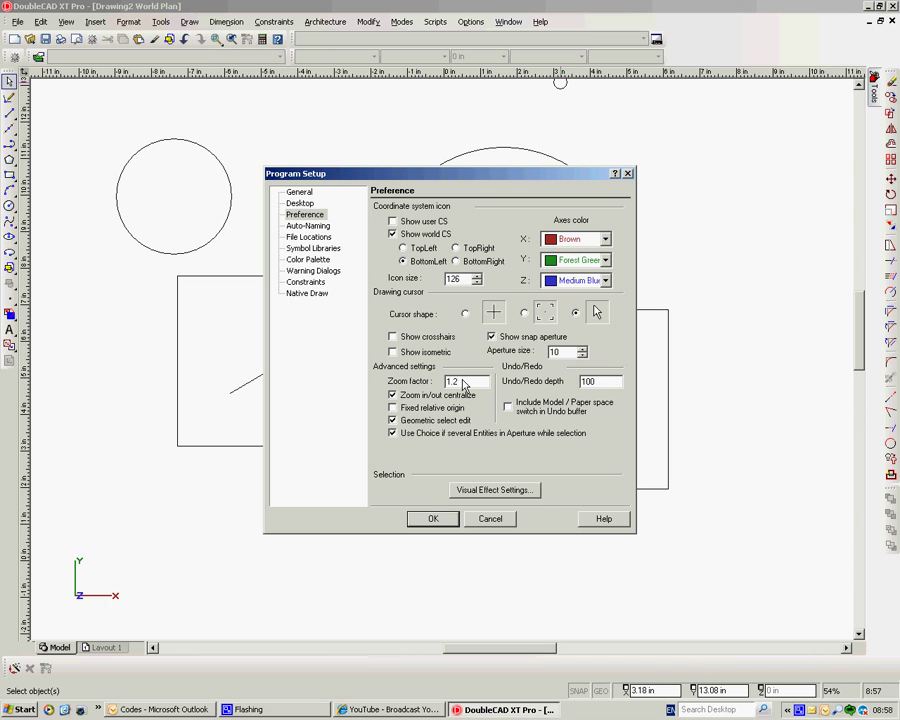
pyautogui.press('BackSpace')
pyautogui.write('4')
pyautogui.press('BackSpace')
pyautogui.press('BackSpace')
pyautogui.write('.2')
pyautogui.click(433, 518)
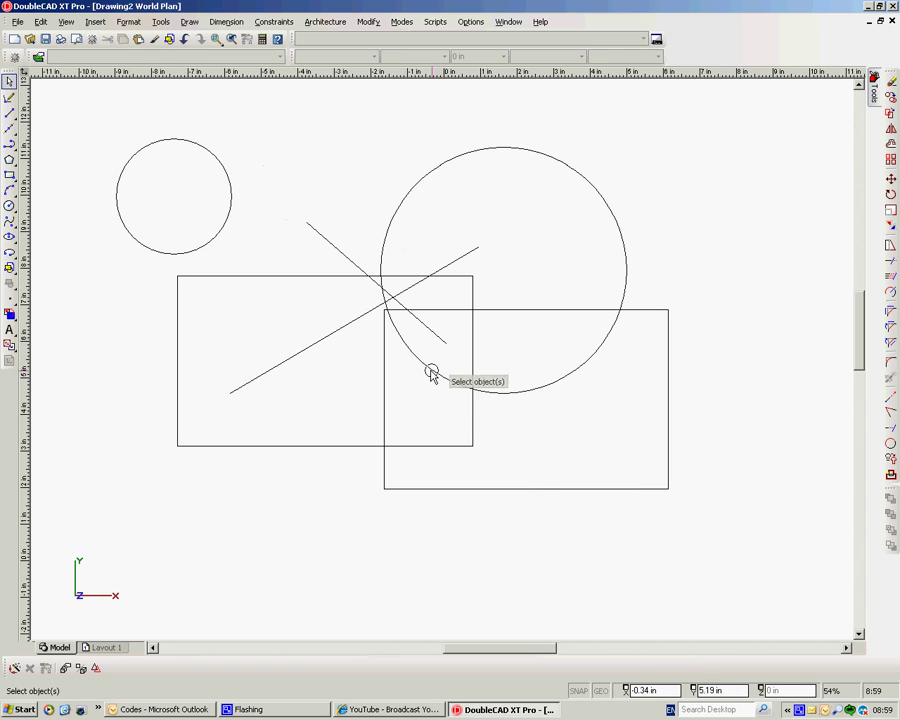
pyautogui.rightClick(466, 402)
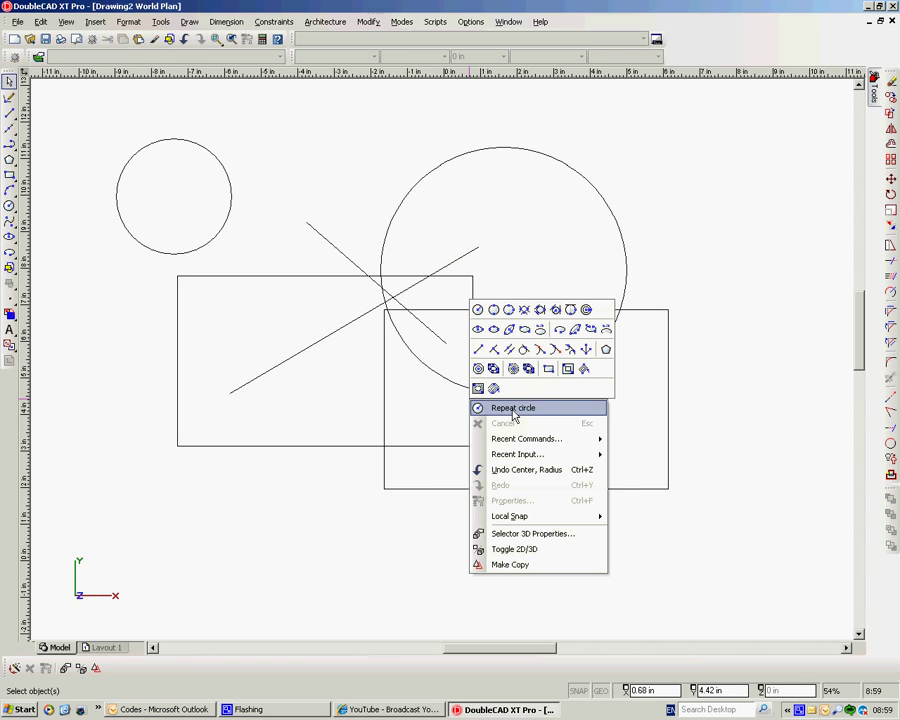
pyautogui.click(530, 91)
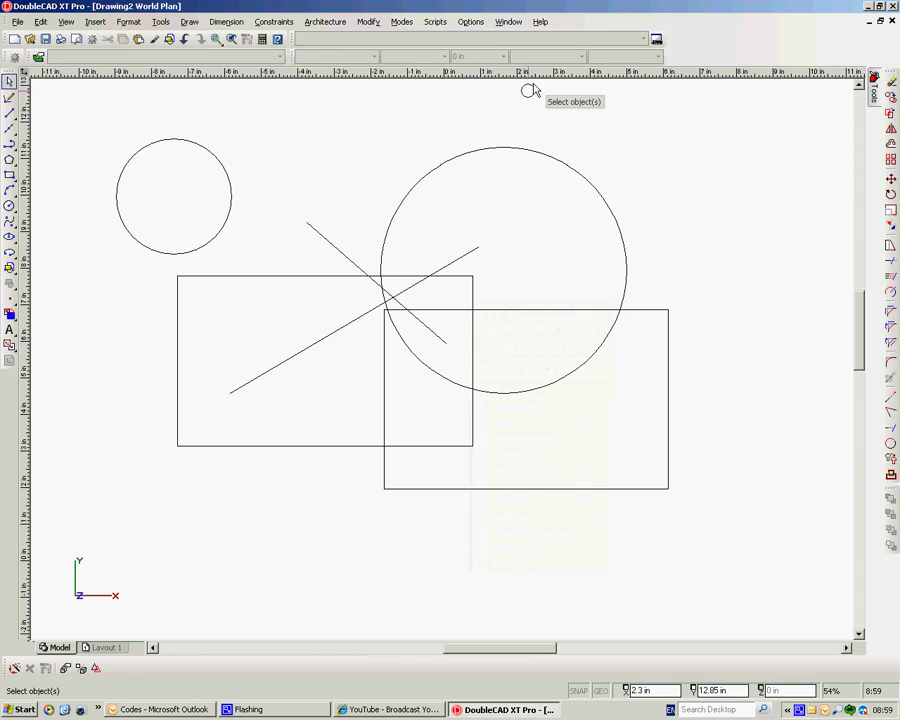
# Choose the cross cursor shape and enable crosshairs and the isometric display in the program's Preference options.
pyautogui.click(470, 23)
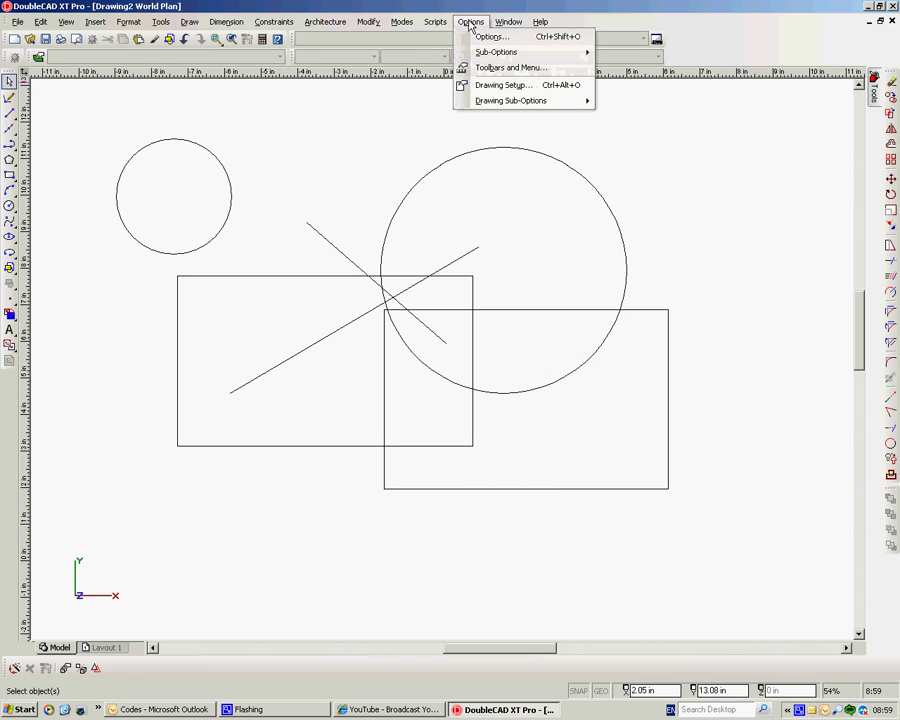
pyautogui.click(480, 36)
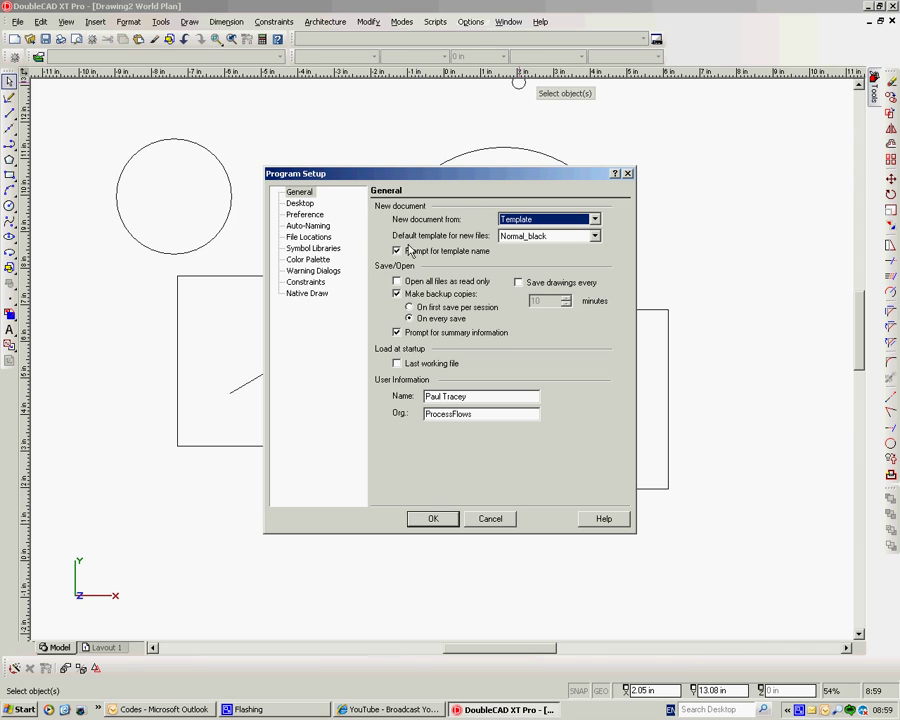
pyautogui.click(305, 214)
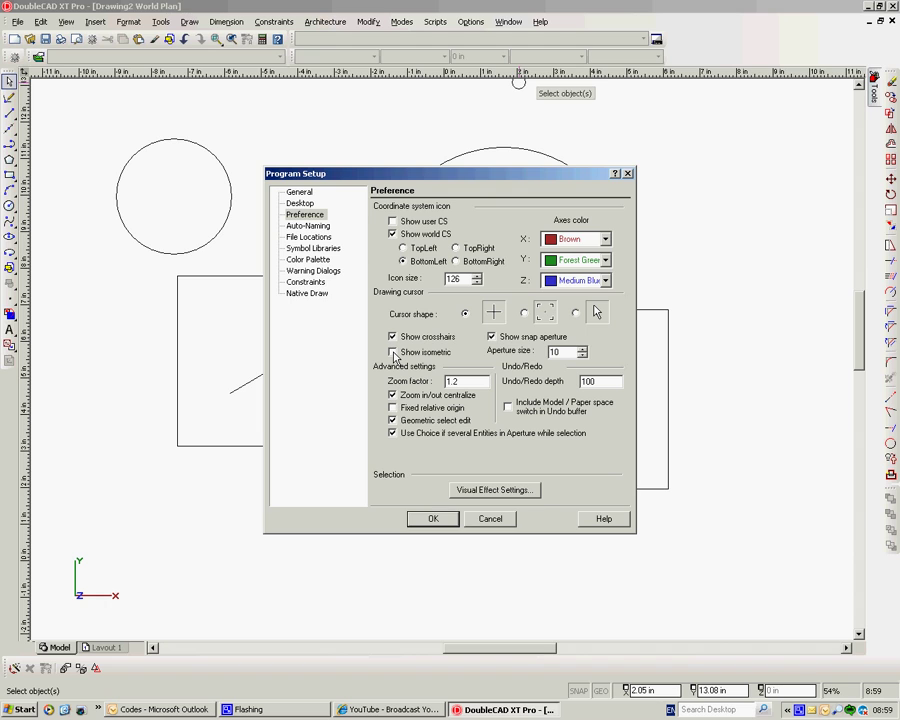
pyautogui.click(393, 353)
pyautogui.click(433, 519)
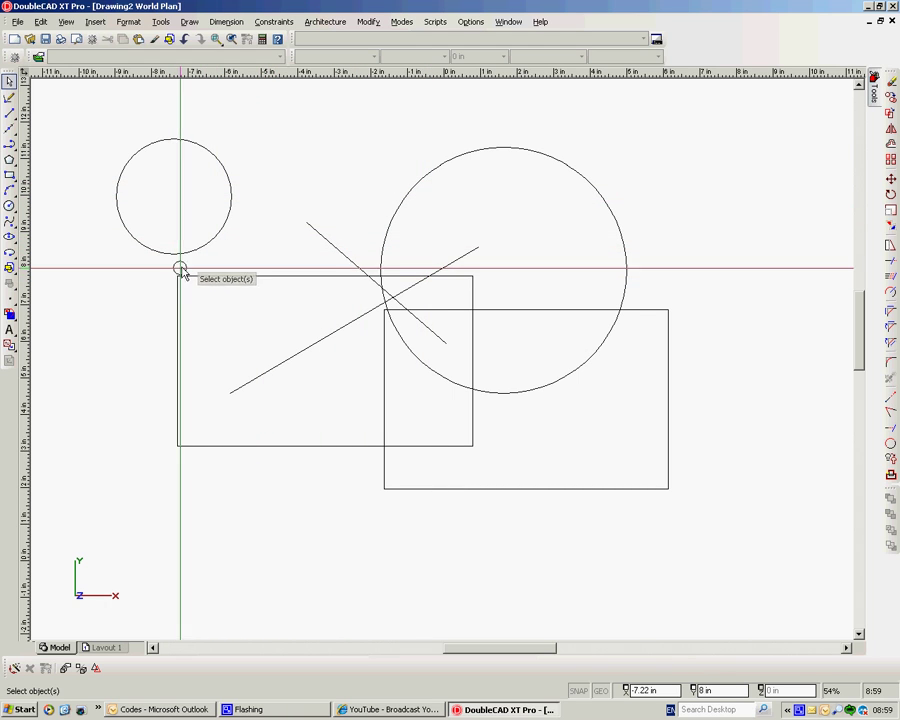
# Draw a diagonal line from just below the small circle down into the left rectangle, using the pop-up Line tool.
pyautogui.rightClick(313, 325)
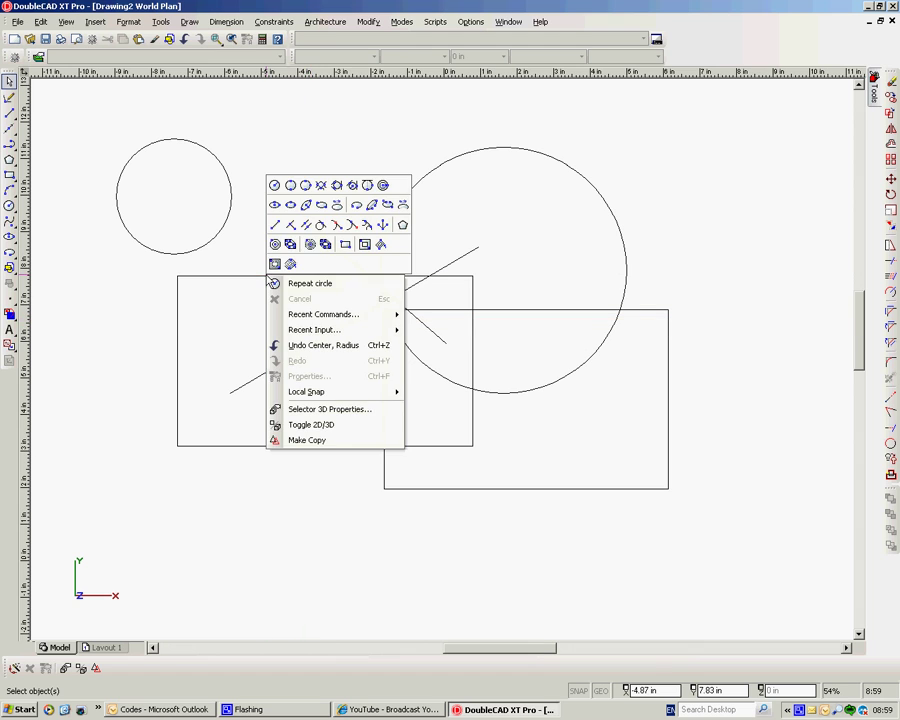
pyautogui.click(275, 223)
pyautogui.click(330, 325)
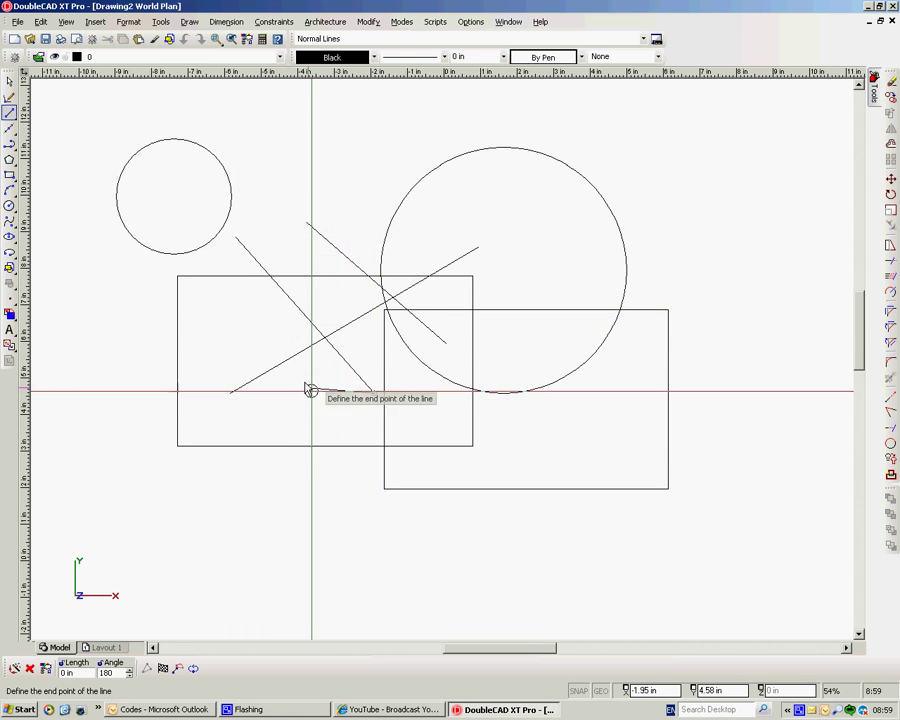
pyautogui.rightClick(296, 332)
pyautogui.click(341, 360)
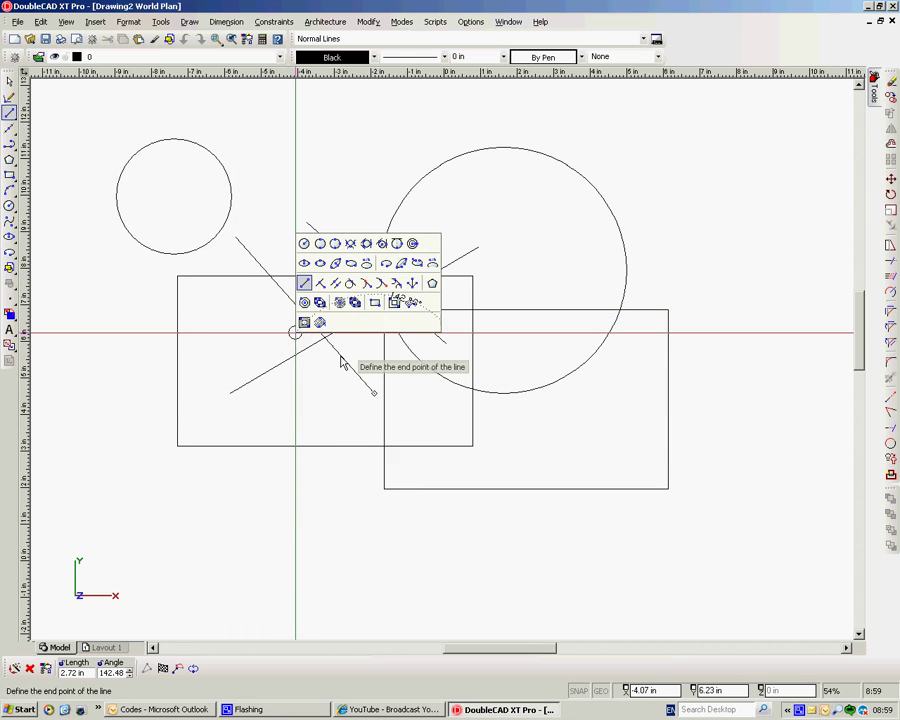
# Set the cursor shape to the arrow and turn off the isometric display, keeping the crosshairs enabled.
pyautogui.click(470, 24)
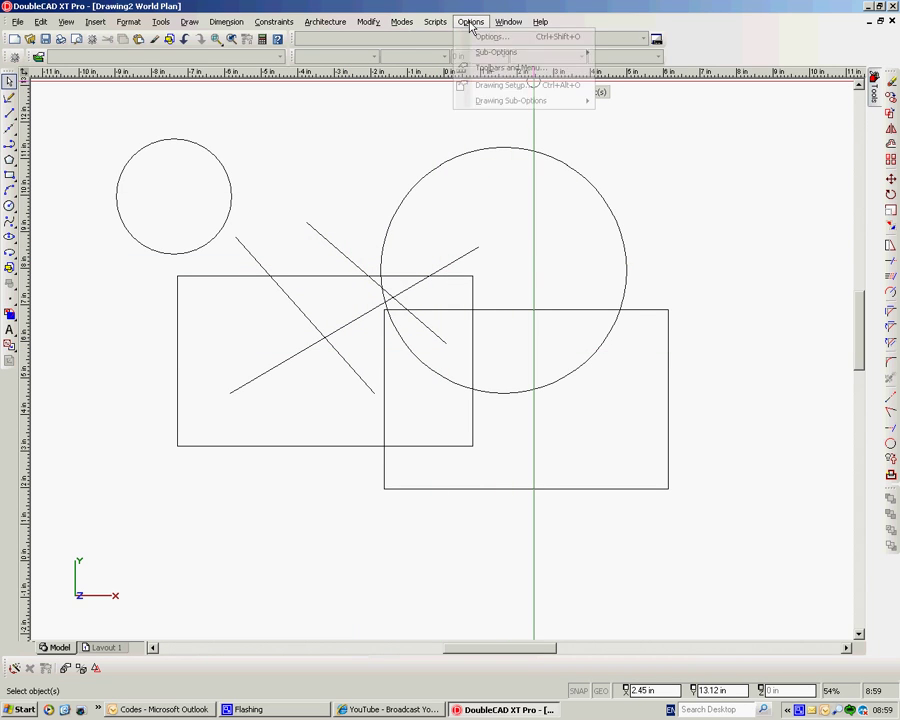
pyautogui.click(489, 36)
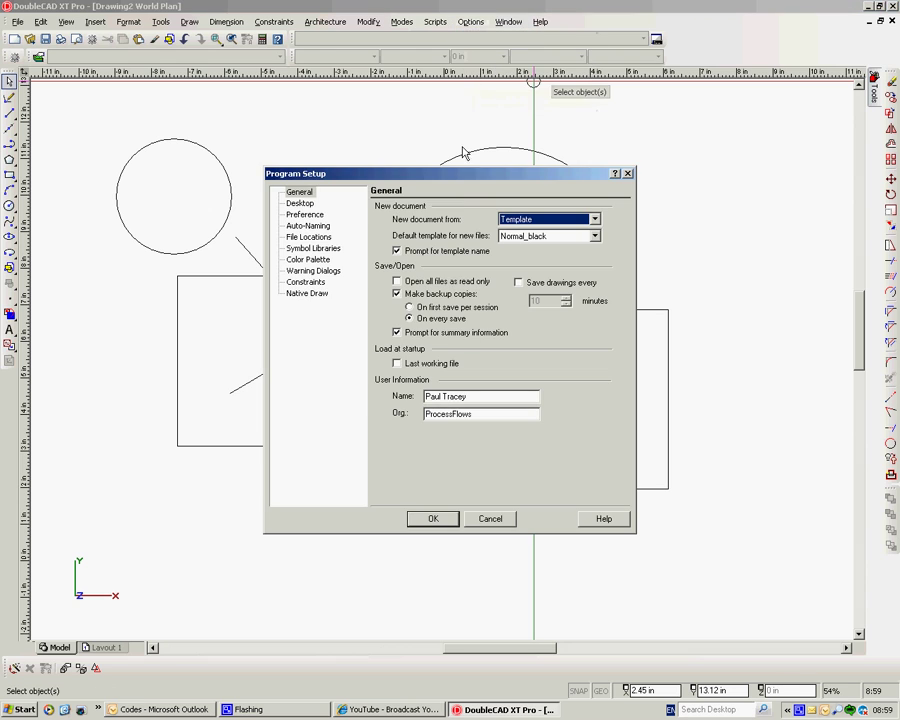
pyautogui.click(318, 215)
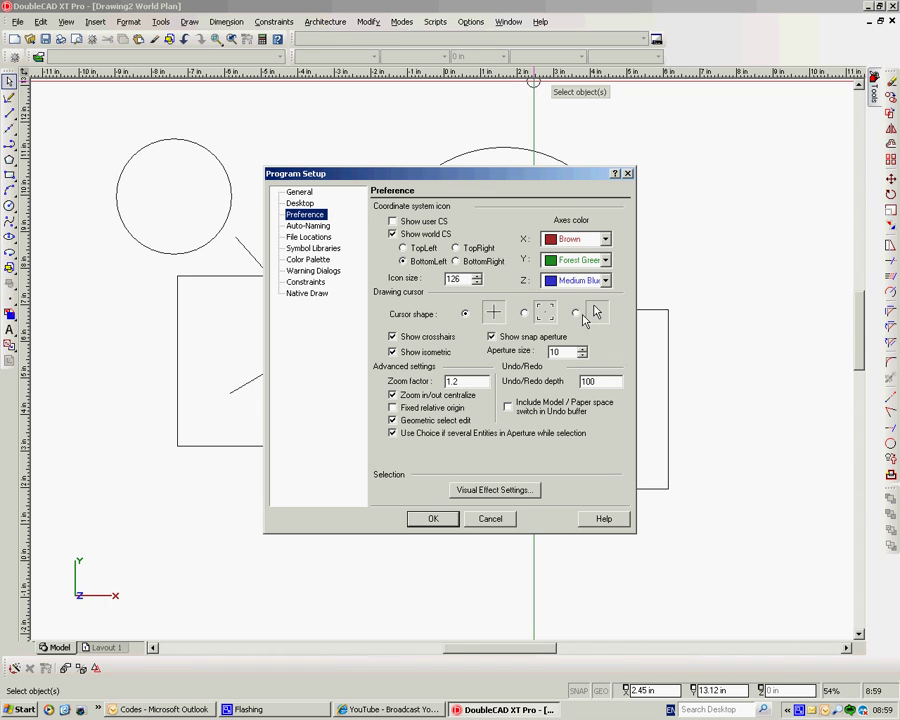
pyautogui.click(576, 314)
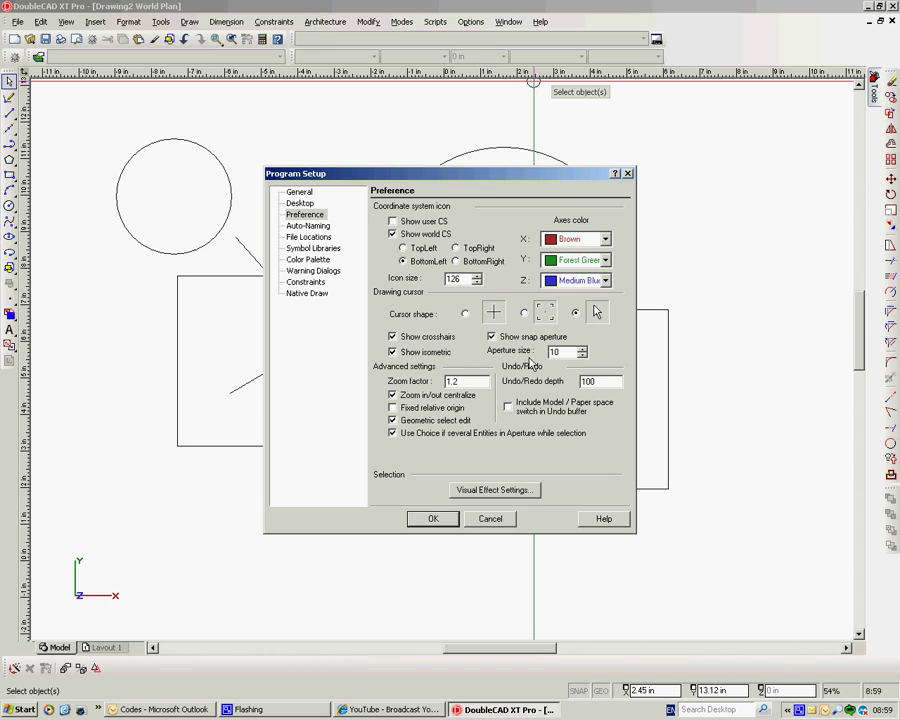
pyautogui.moveTo(436, 180)
pyautogui.mouseDown()
pyautogui.moveTo(687, 375)
pyautogui.moveTo(707, 488)
pyautogui.moveTo(362, 356)
pyautogui.moveTo(256, 218)
pyautogui.mouseUp()
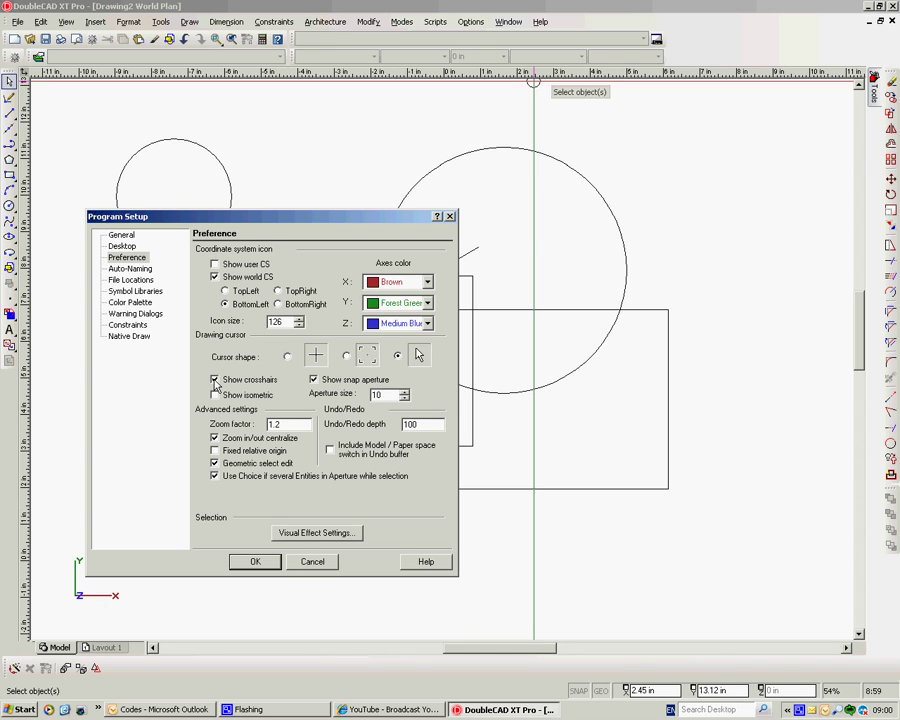
pyautogui.click(253, 562)
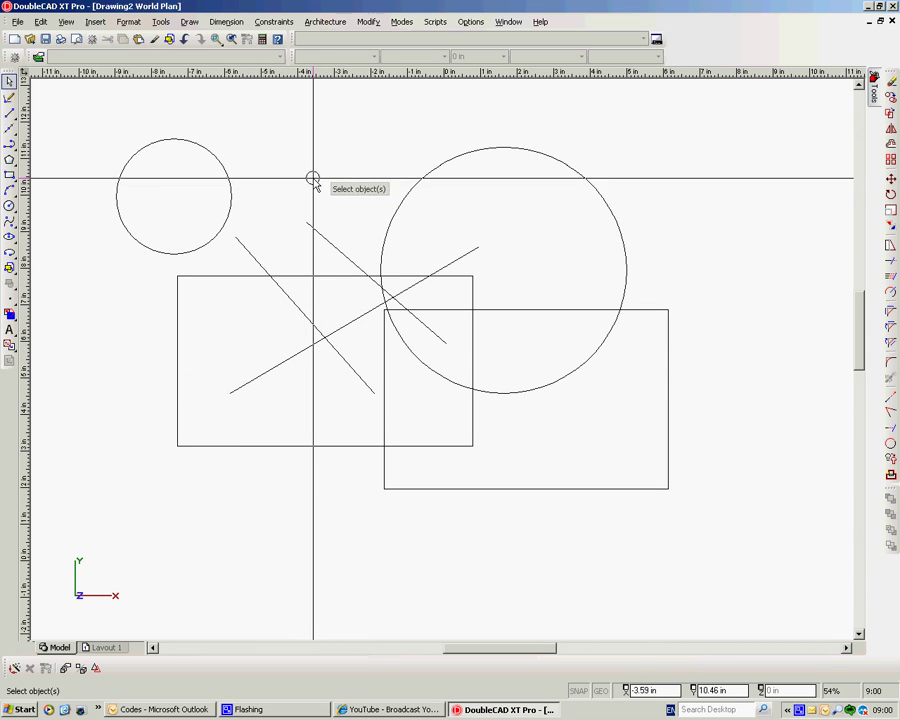
# Open the Tools palette and enable several object snap modes together with the magnet option.
pyautogui.click(160, 21)
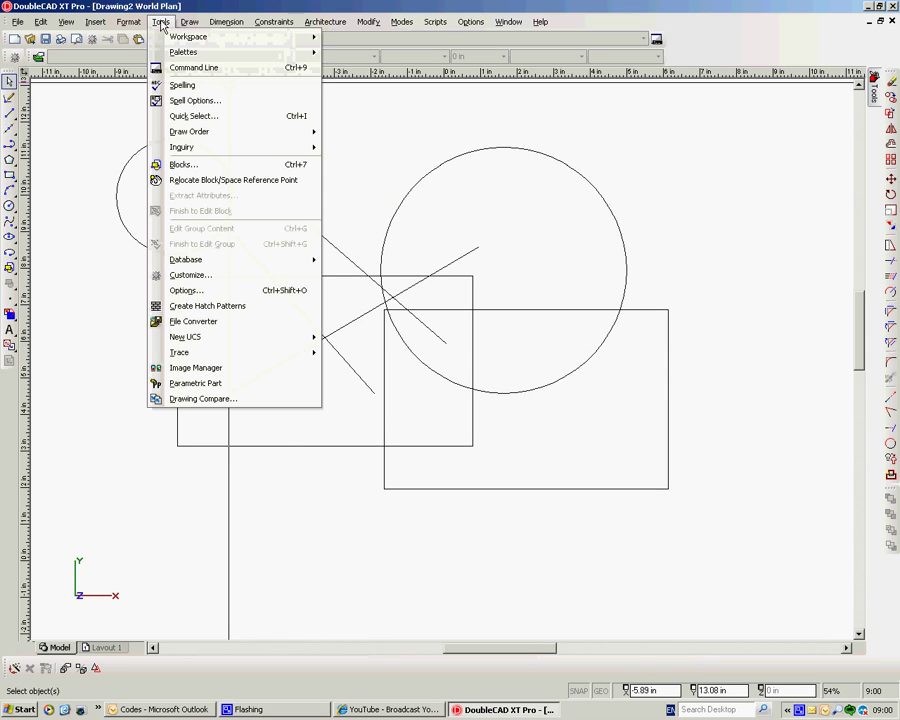
pyautogui.moveTo(180, 54)
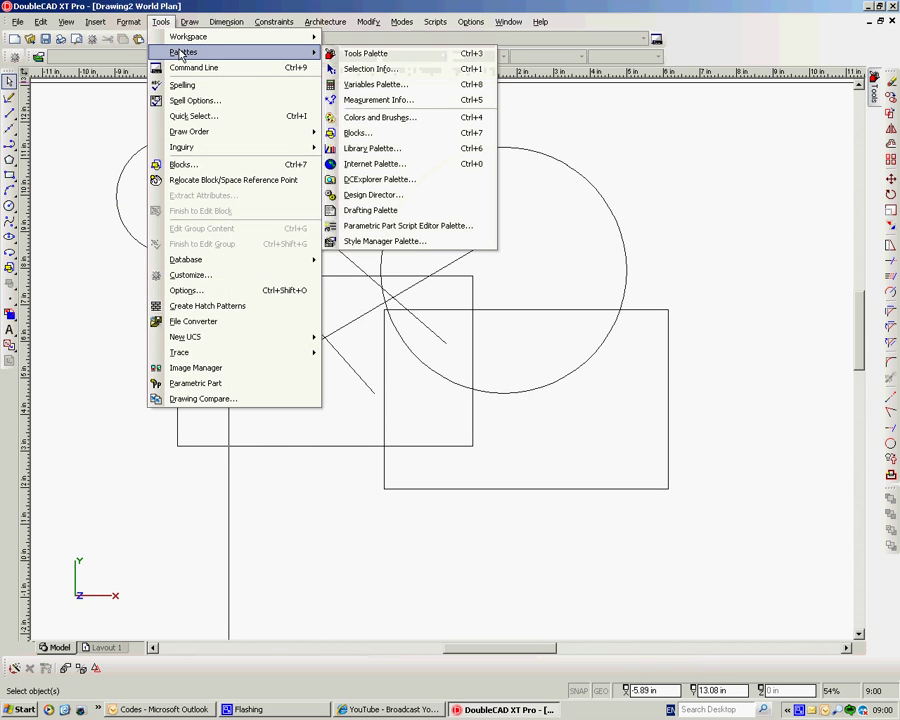
pyautogui.click(380, 56)
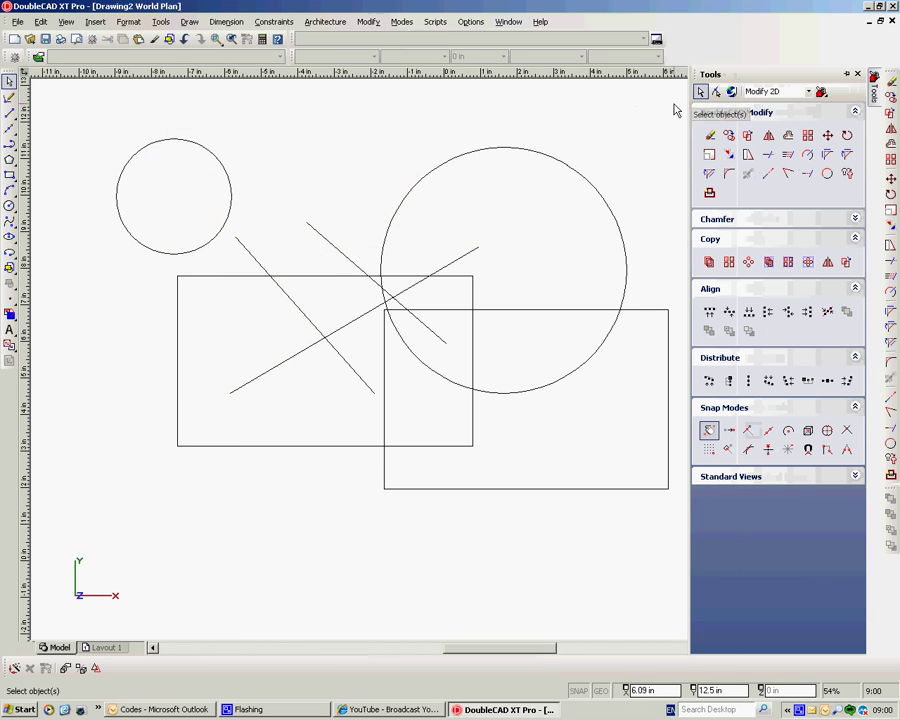
pyautogui.click(768, 430)
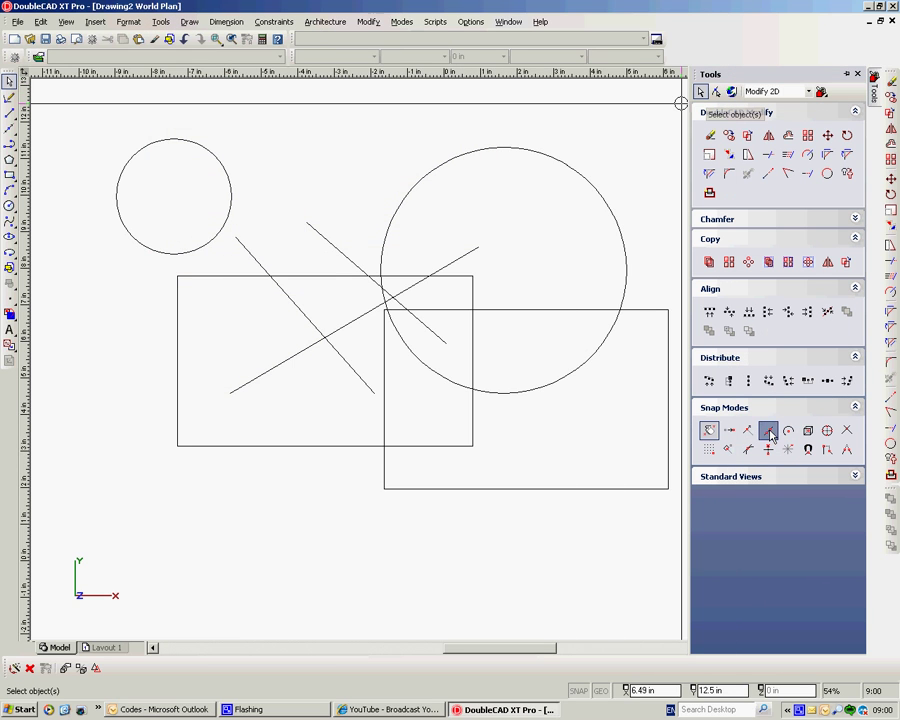
pyautogui.click(788, 430)
pyautogui.click(827, 430)
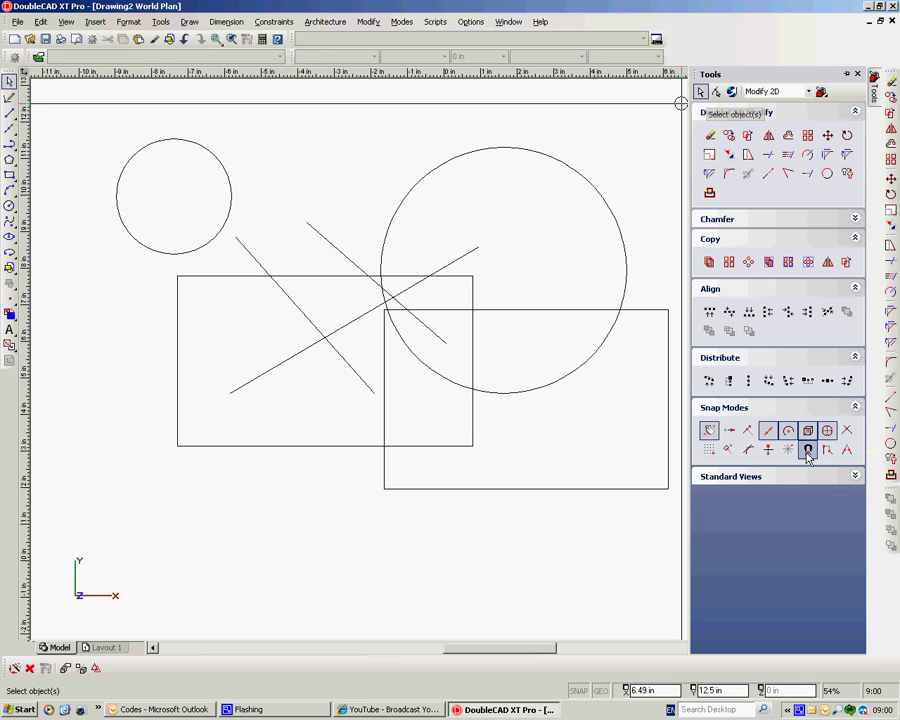
pyautogui.click(808, 449)
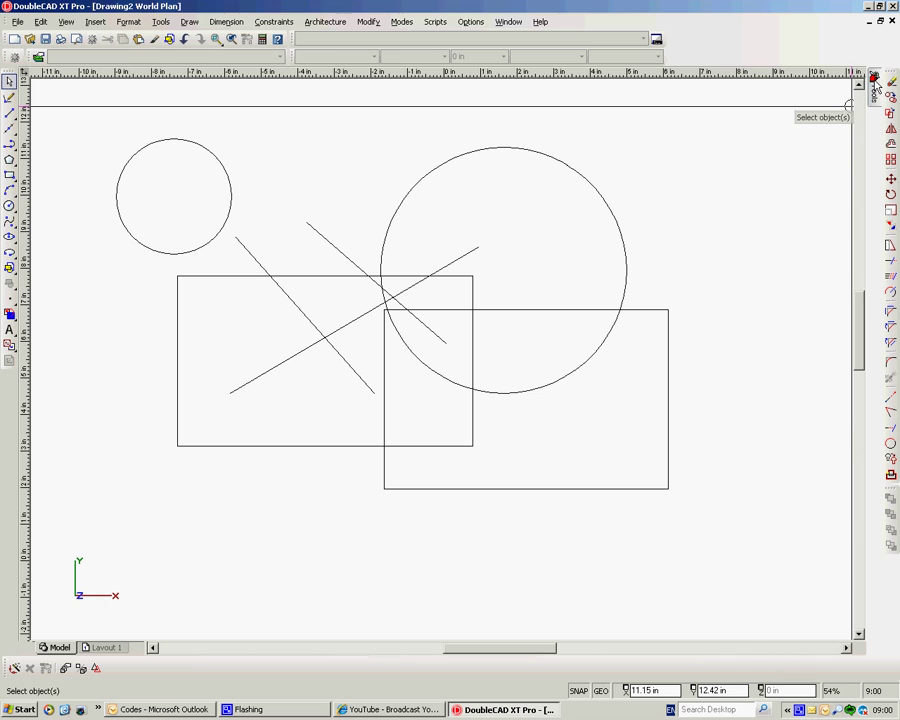
# Clear all active snap modes with No Snap and leave snapping switched off for the drawing.
pyautogui.moveTo(875, 85)
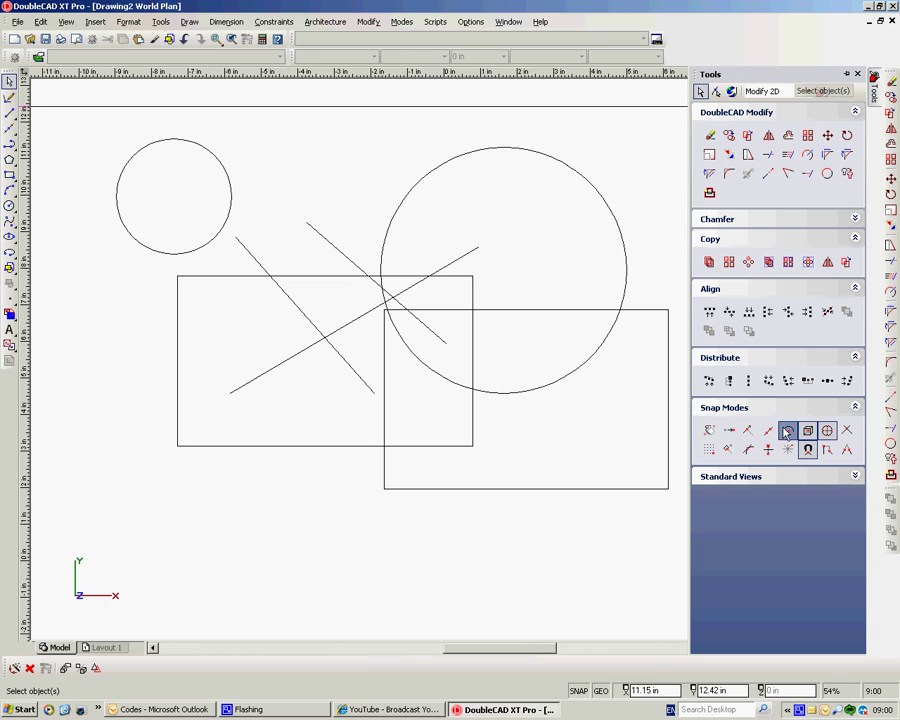
pyautogui.click(710, 432)
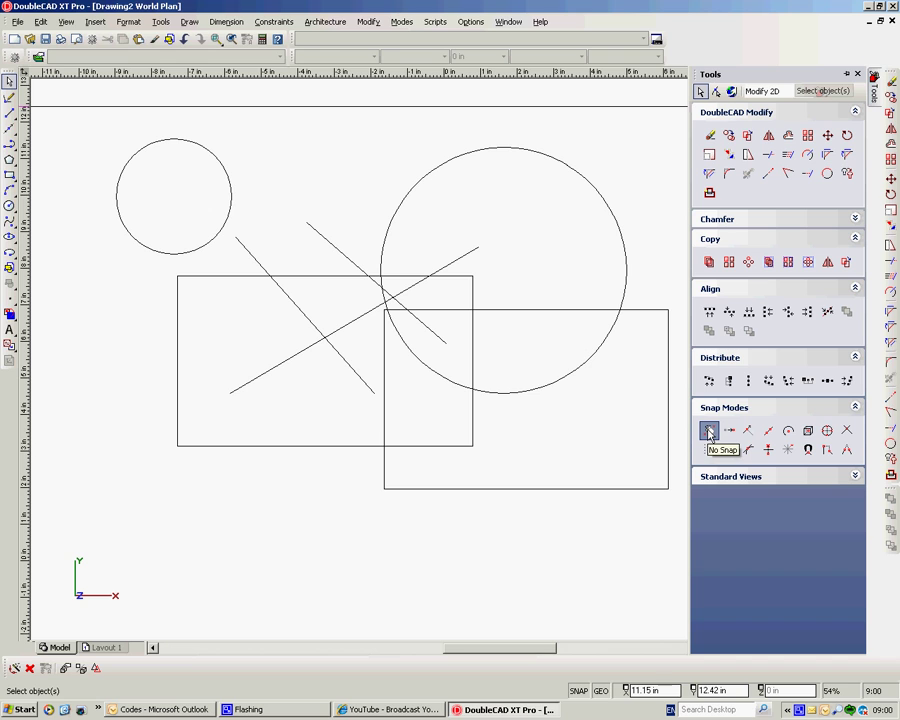
pyautogui.click(578, 690)
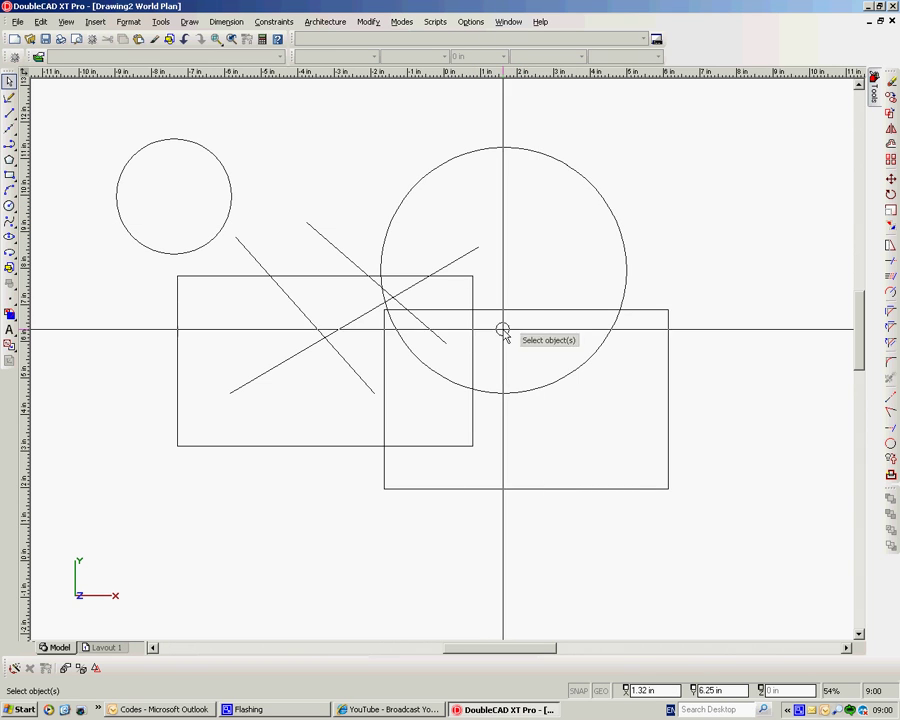
# Draw connected lines from the small circle's centre to the large circle's centre and on to the right rectangle's lower right corner.
pyautogui.rightClick(266, 207)
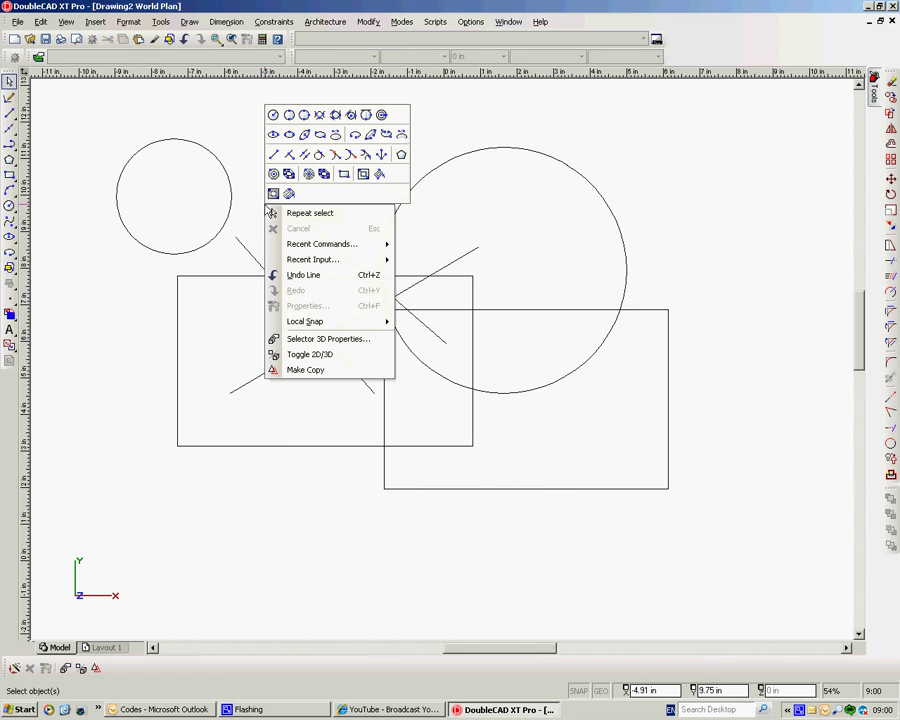
pyautogui.click(278, 157)
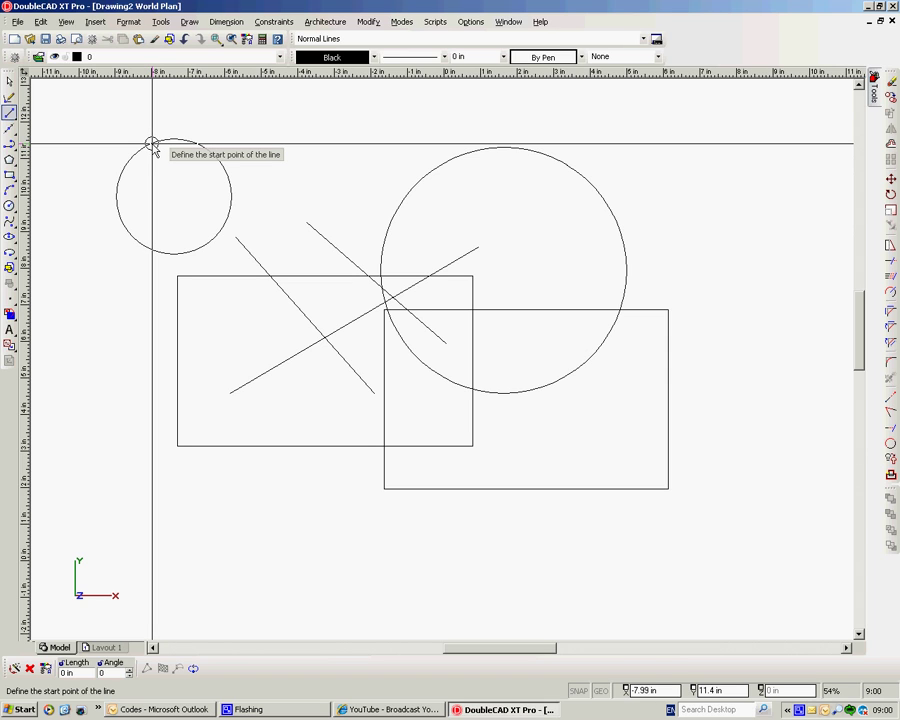
pyautogui.click(174, 196)
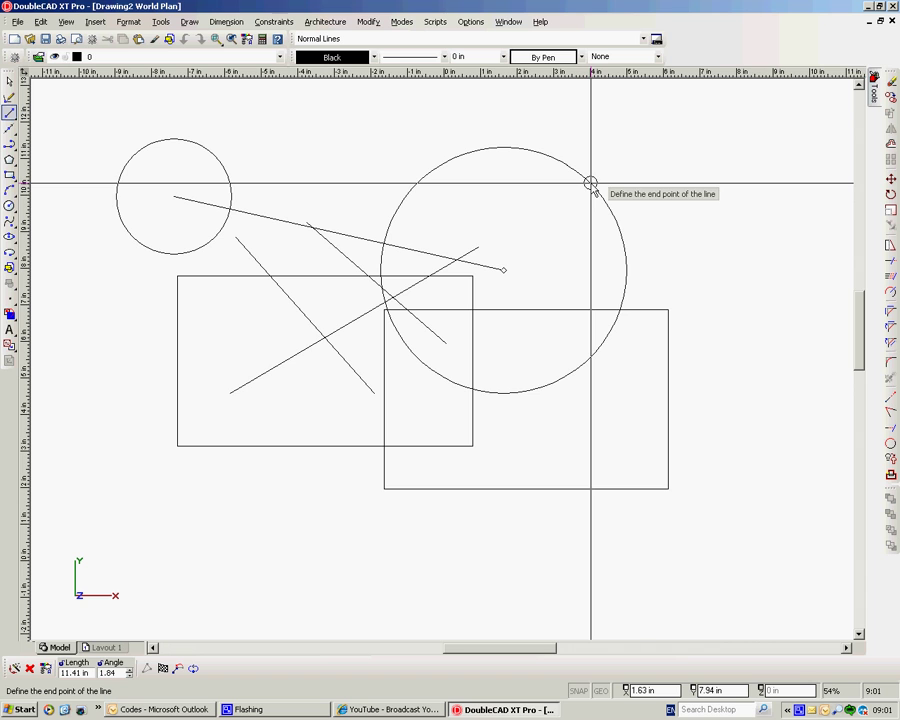
pyautogui.click(587, 181)
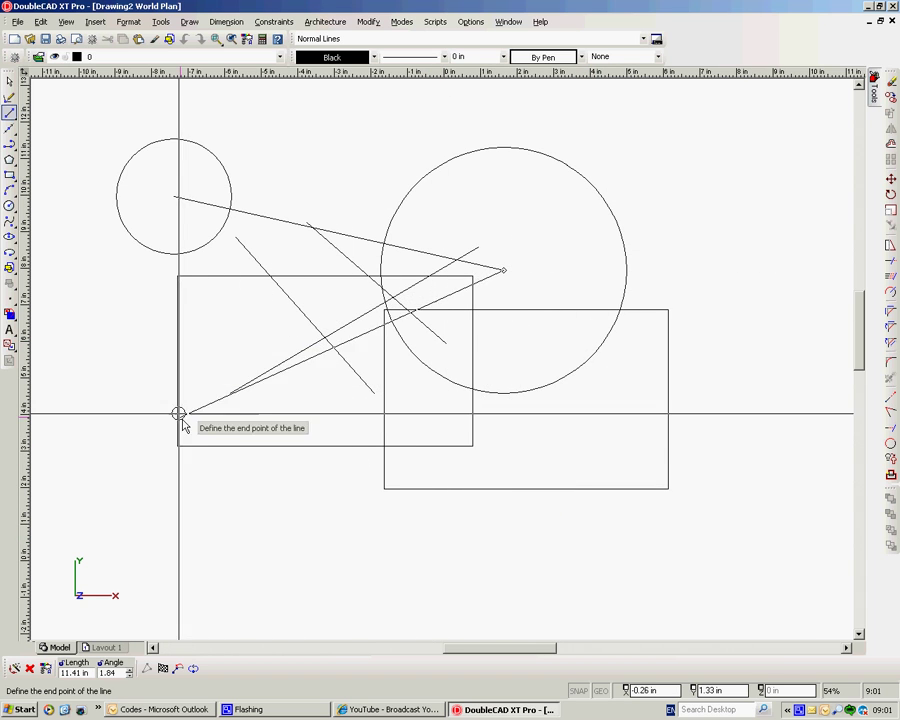
pyautogui.click(667, 488)
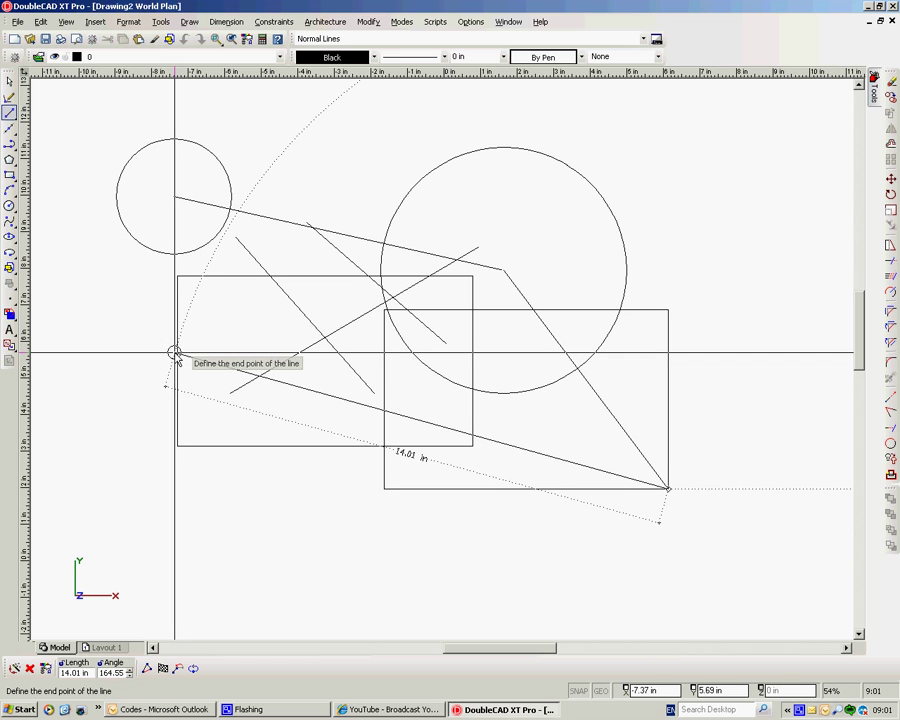
# Continue the line from that corner to the left edge of the left rectangle and finish the Line command.
pyautogui.click(174, 354)
pyautogui.click(556, 400)
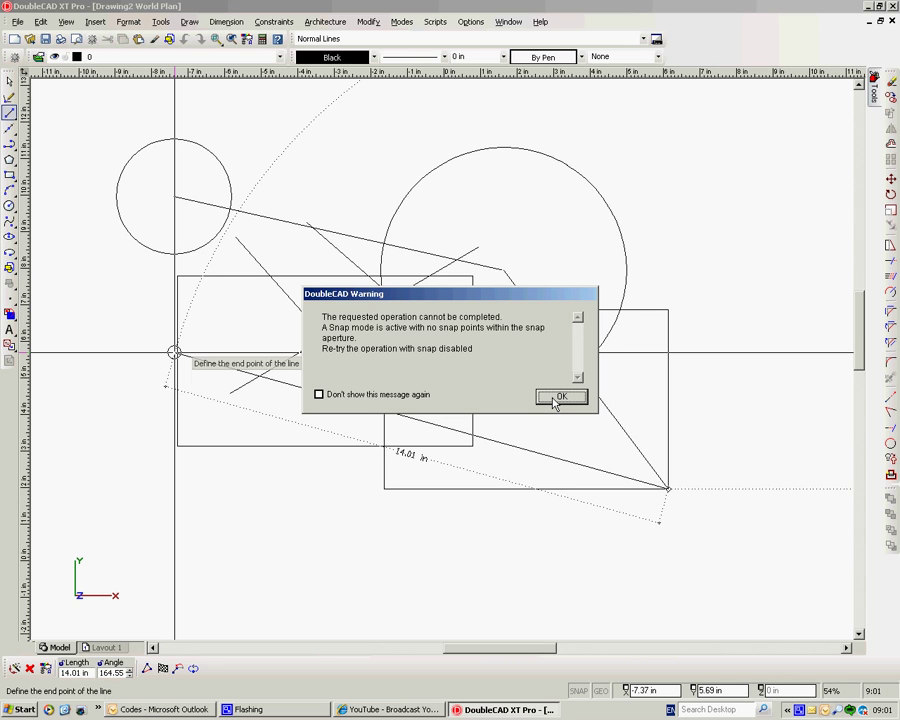
pyautogui.click(558, 397)
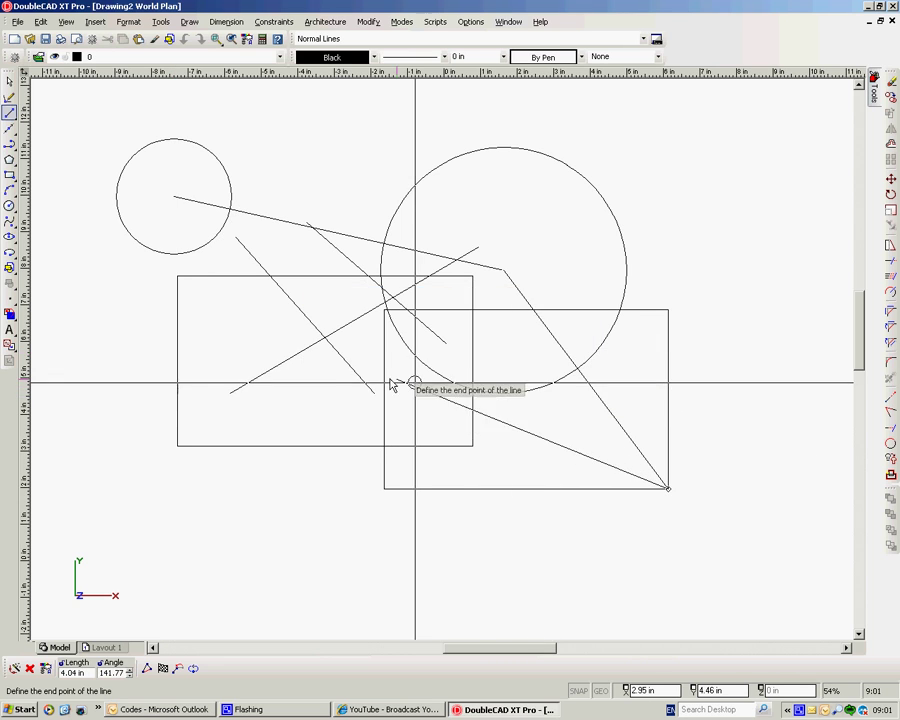
pyautogui.click(177, 361)
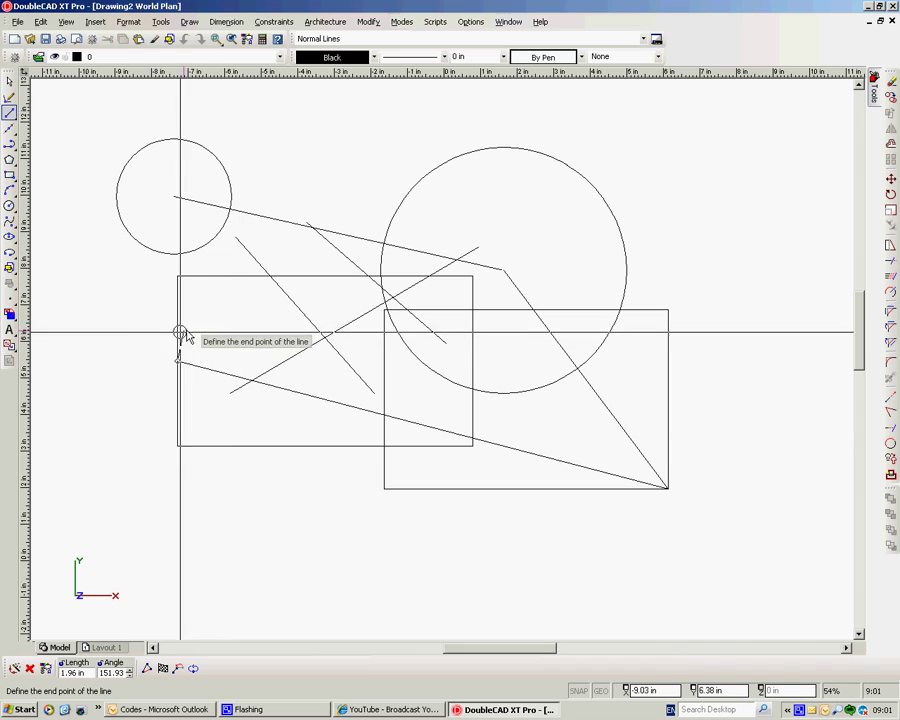
pyautogui.rightClick(249, 323)
pyautogui.click(282, 347)
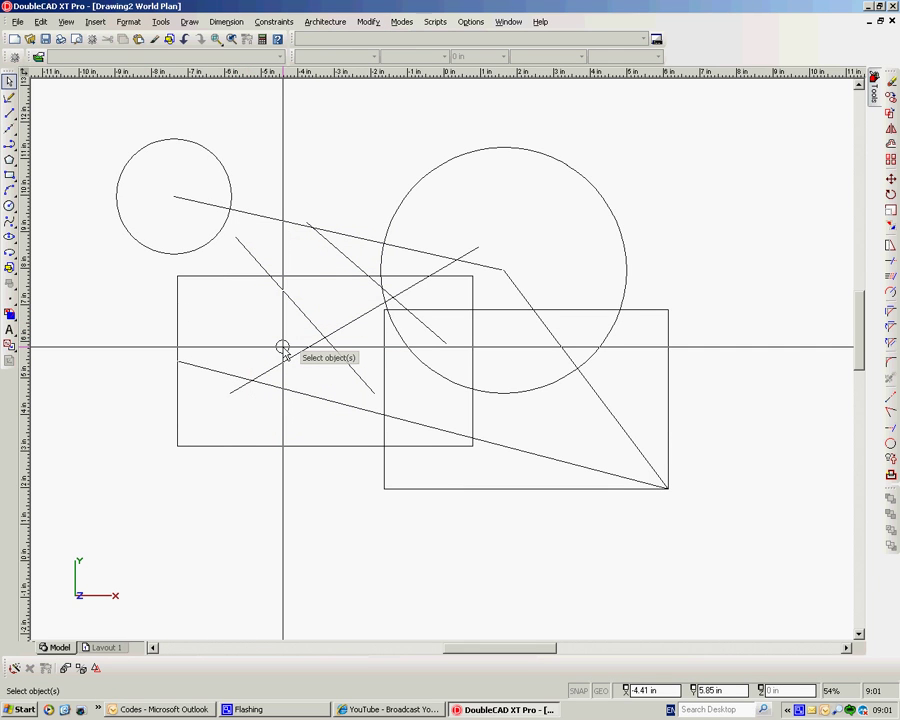
# Set the snap aperture size to 30 in the program's drawing cursor preferences.
pyautogui.click(469, 22)
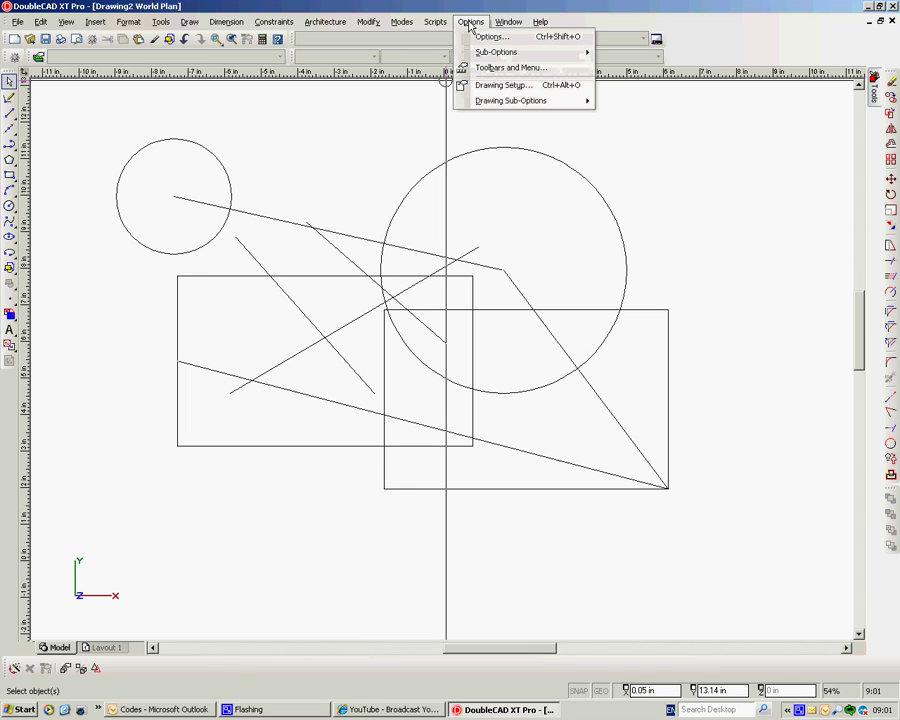
pyautogui.click(490, 36)
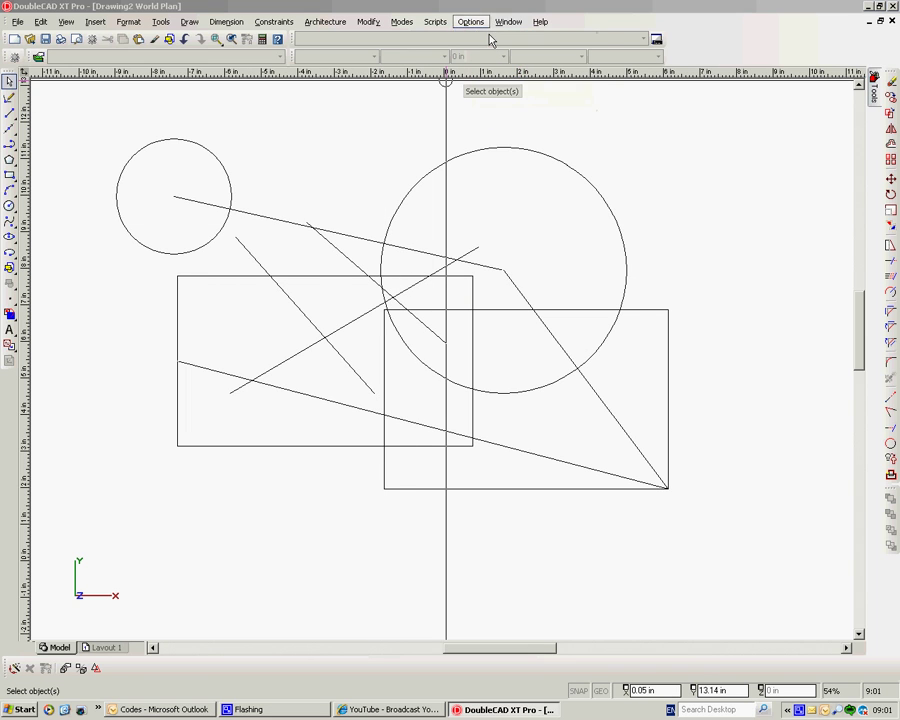
pyautogui.click(300, 215)
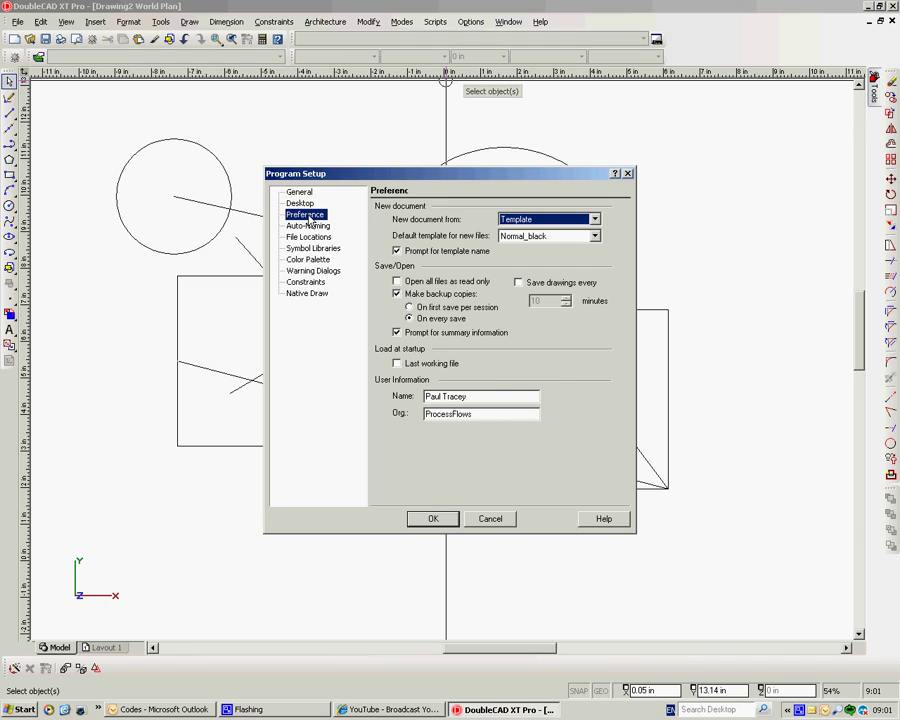
pyautogui.moveTo(574, 352); pyautogui.dragTo(491, 346)
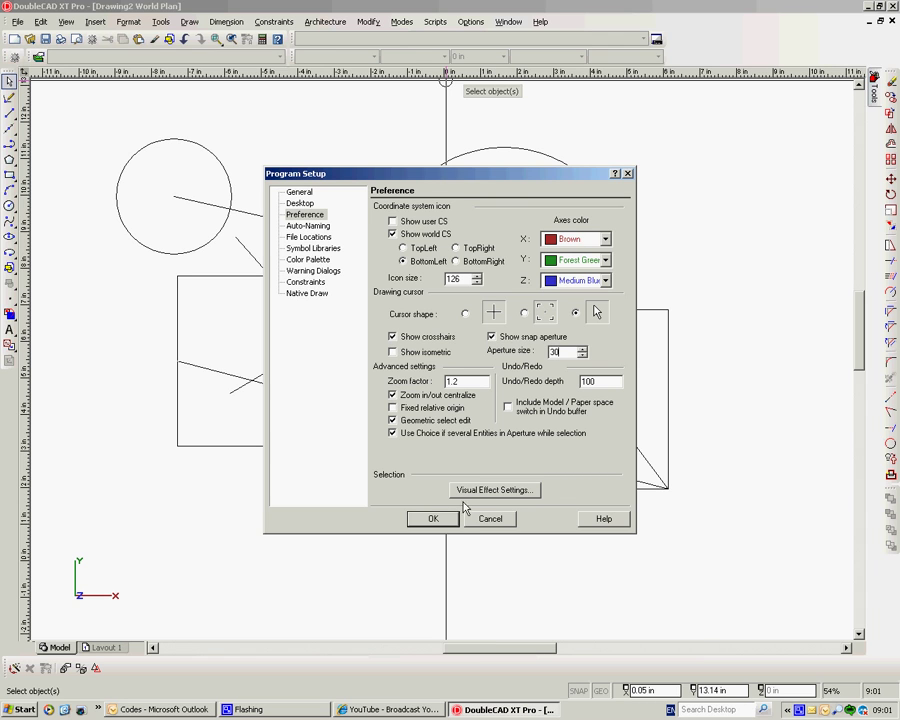
pyautogui.click(432, 518)
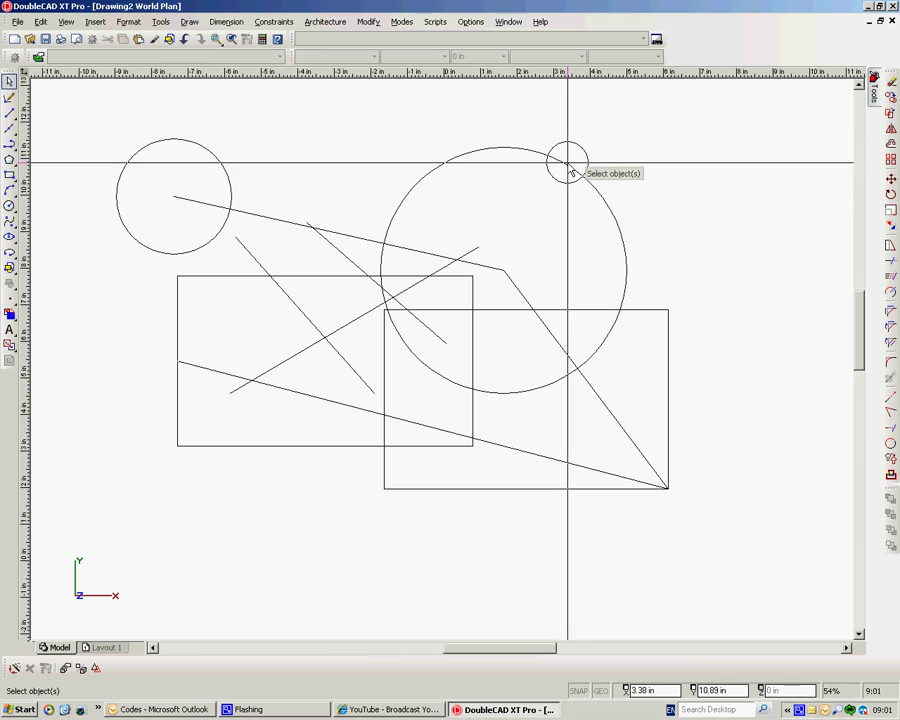
# Draw a line from the large circle's centre to the small circle's centre, using the enlarged snap aperture.
pyautogui.rightClick(545, 193)
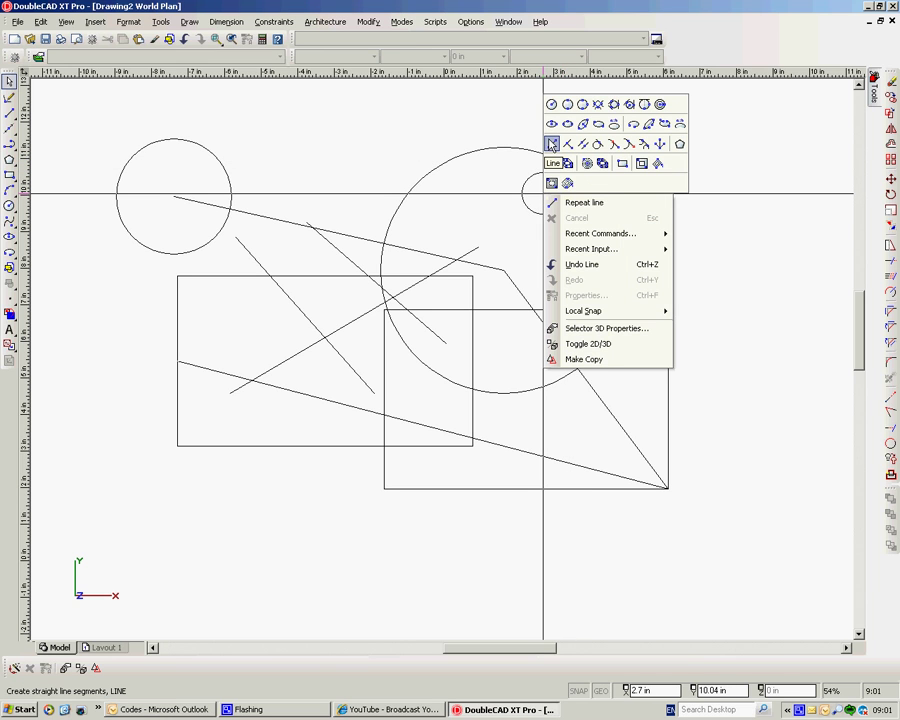
pyautogui.click(549, 143)
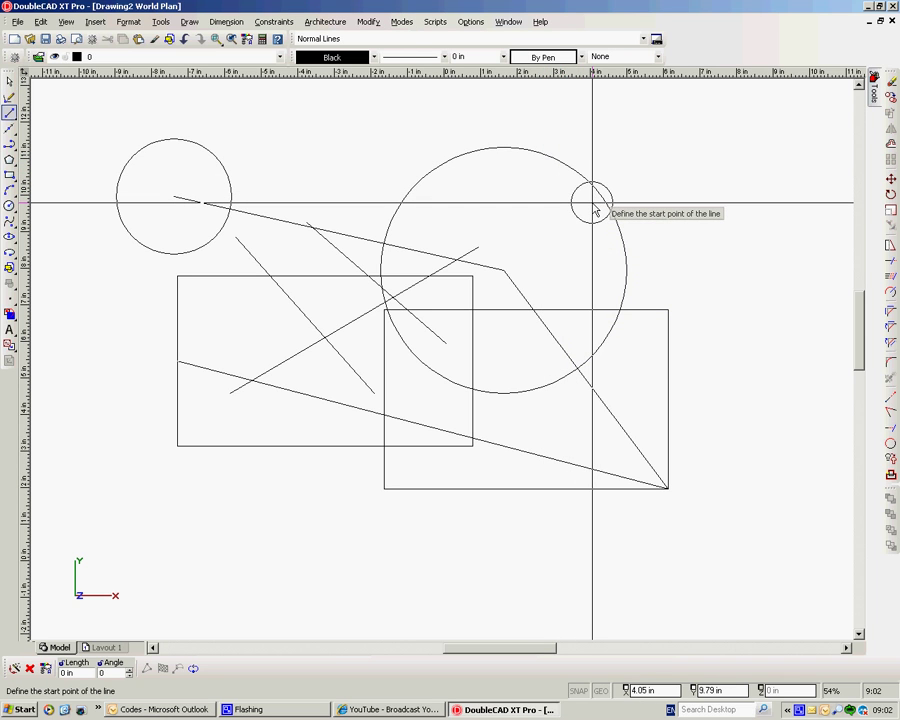
pyautogui.click(503, 270)
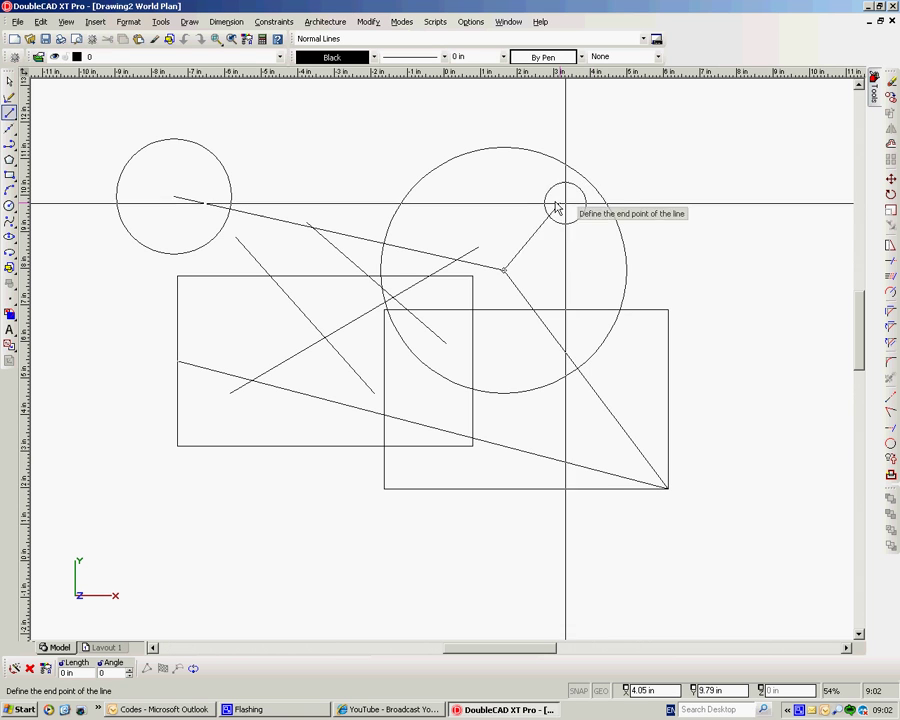
pyautogui.click(190, 138)
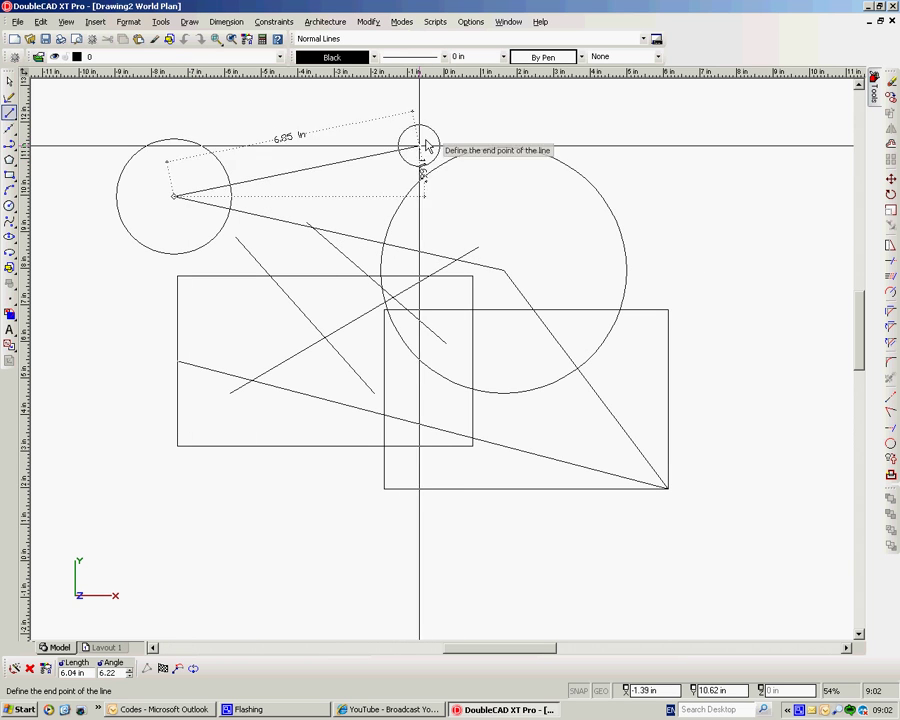
# Set the snap aperture size to 10 and turn off the crosshairs in the drawing cursor preferences.
pyautogui.click(470, 22)
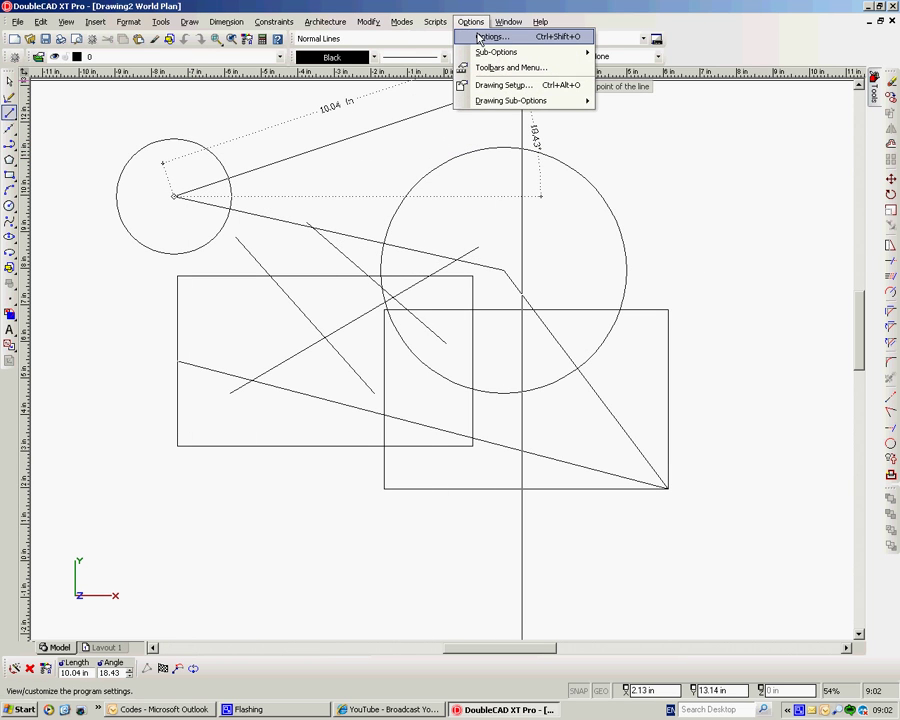
pyautogui.click(492, 36)
pyautogui.click(305, 215)
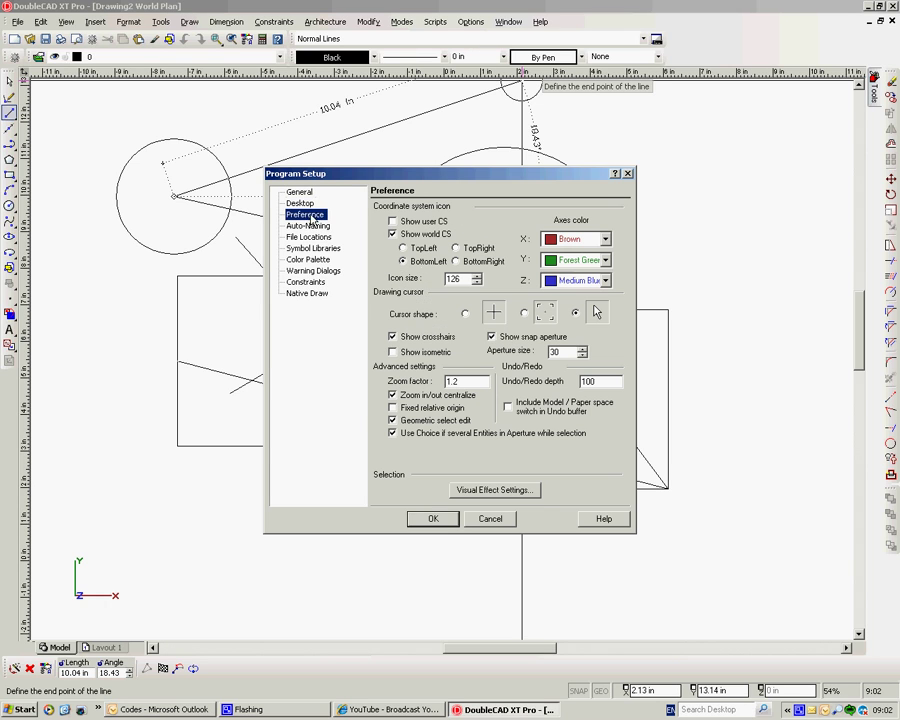
pyautogui.moveTo(556, 351); pyautogui.dragTo(478, 350)
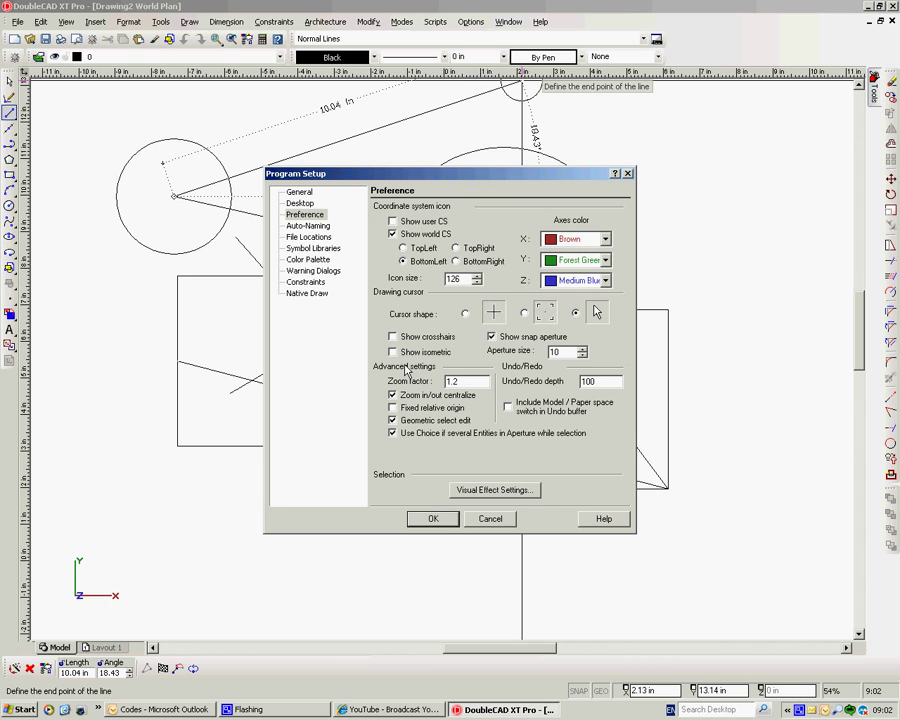
pyautogui.click(434, 519)
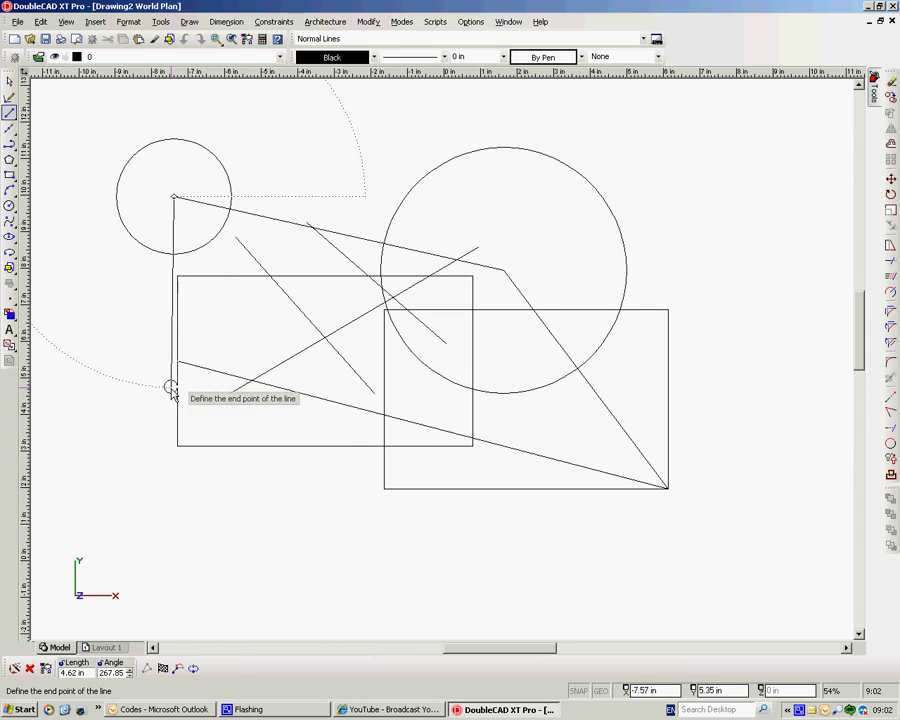
# Continue the line to the lower crossing of the two rectangles and on to the large circle's centre, ending the Line command.
pyautogui.click(382, 447)
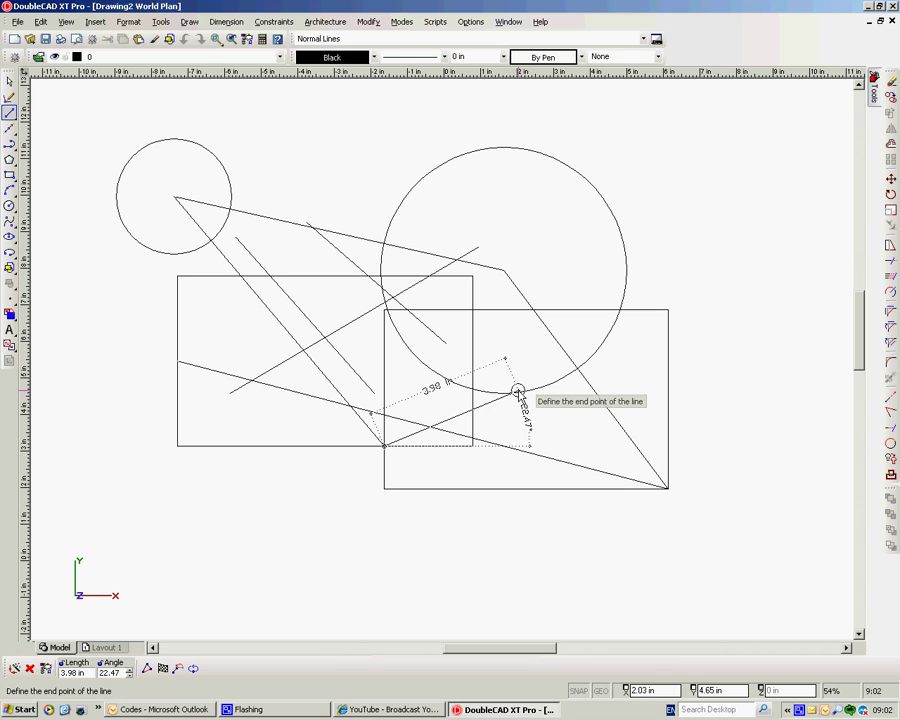
pyautogui.click(504, 270)
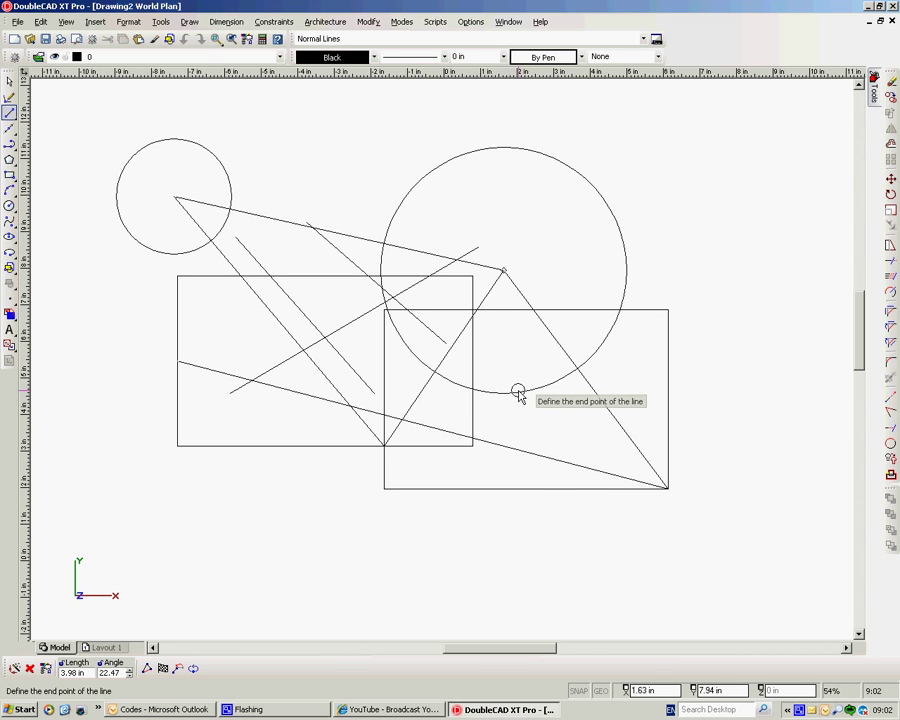
pyautogui.rightClick(518, 393)
pyautogui.click(542, 358)
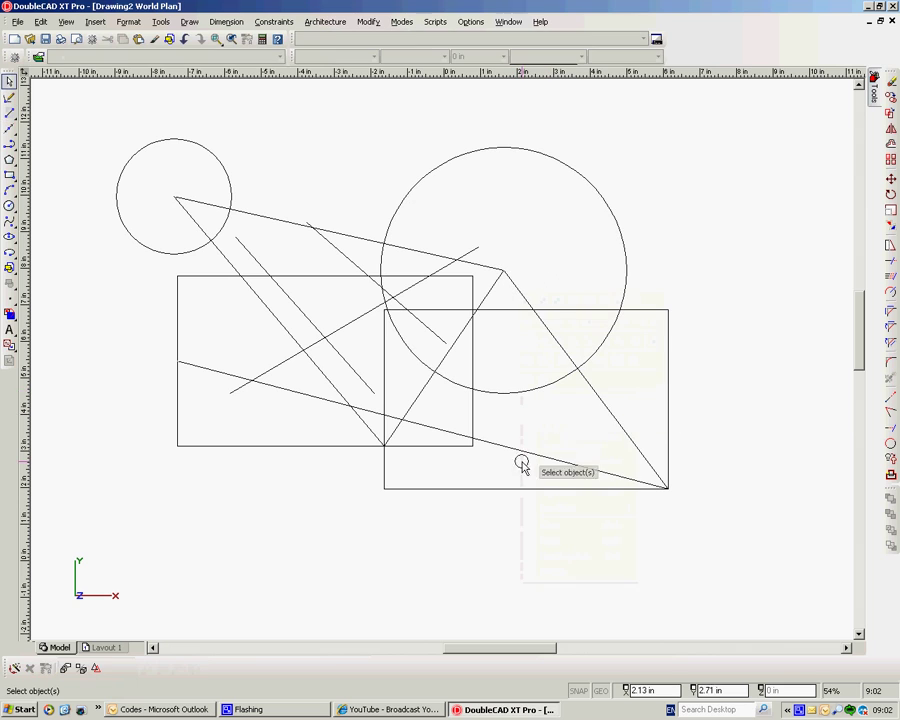
# Review the advanced settings in the program preferences, including the choice option for several entities within the aperture.
pyautogui.click(472, 22)
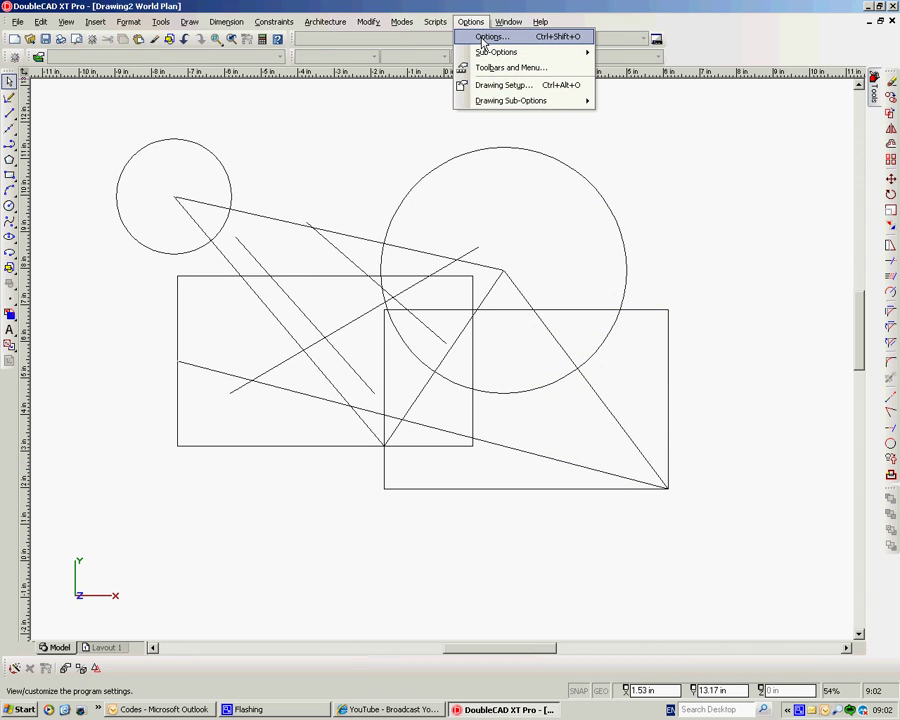
pyautogui.click(480, 36)
pyautogui.click(305, 214)
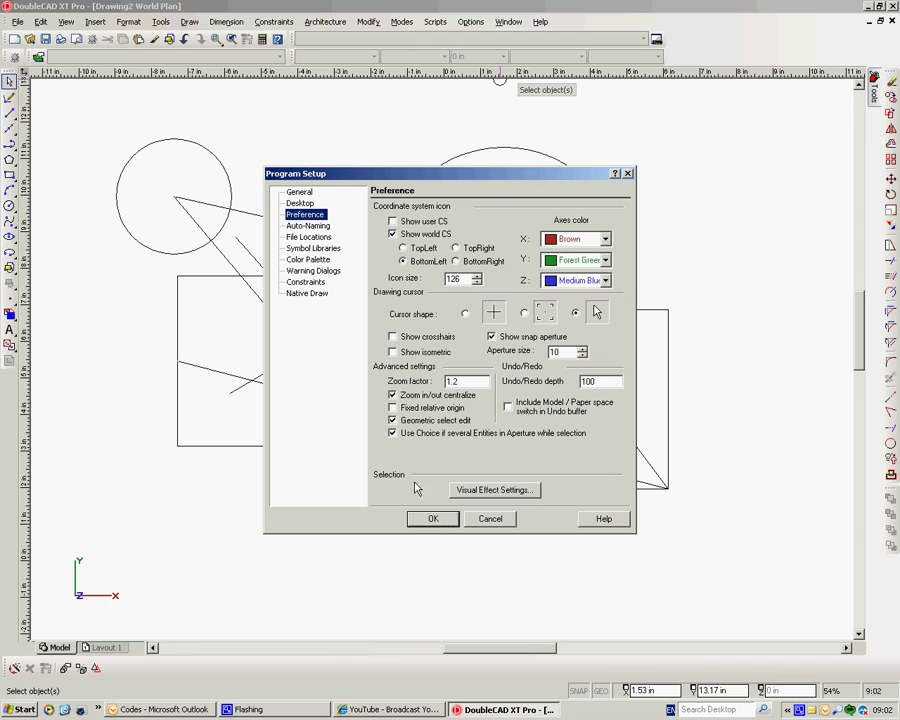
pyautogui.click(432, 520)
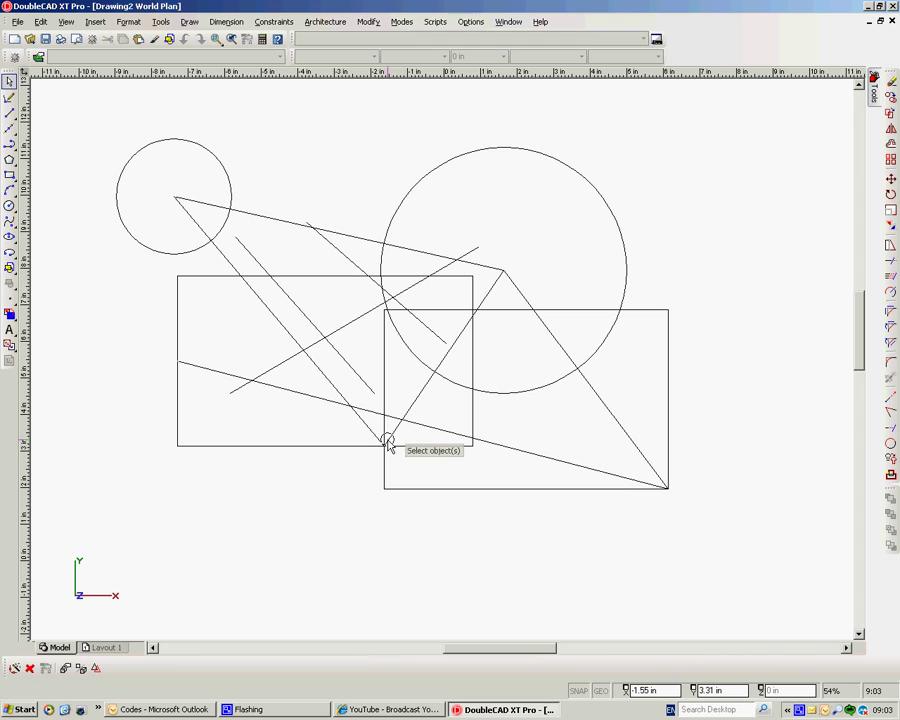
# Bring up the entity choice list at the rectangles' lower crossing, dismiss it, and select the line running to the large circle's centre.
pyautogui.click(388, 443)
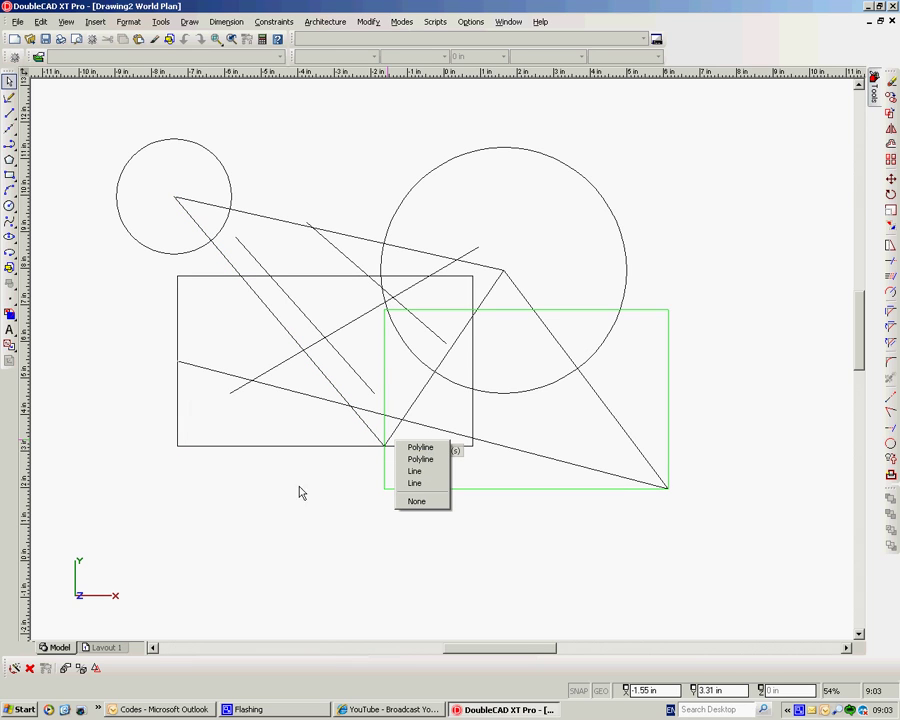
pyautogui.click(298, 515)
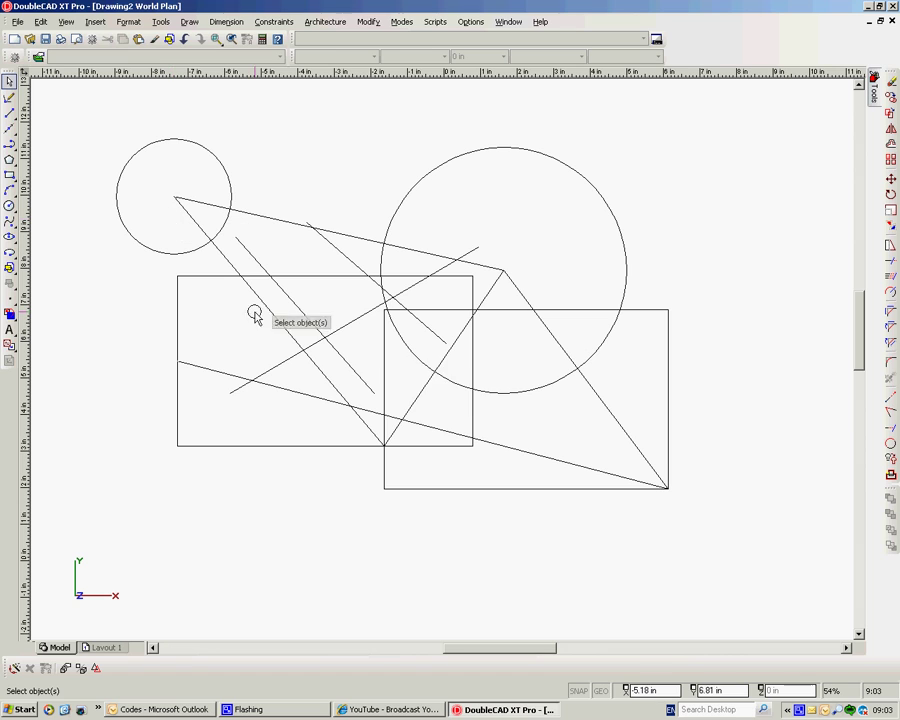
pyautogui.click(423, 396)
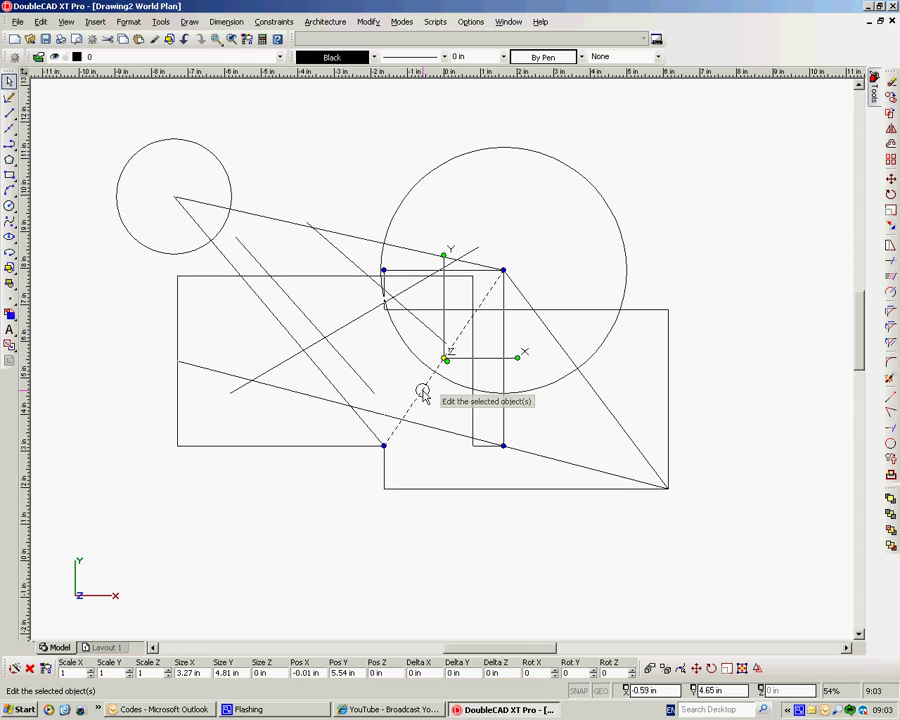
# Examine the Auto-Naming options for groups, blocks and symbols in the program setup.
pyautogui.click(470, 22)
pyautogui.click(490, 36)
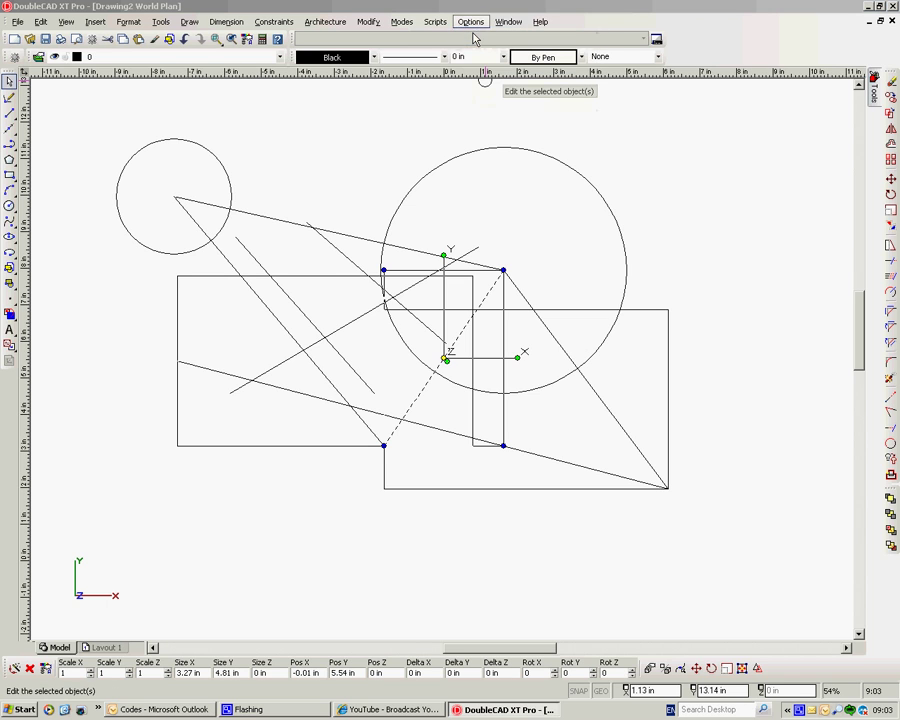
pyautogui.click(307, 216)
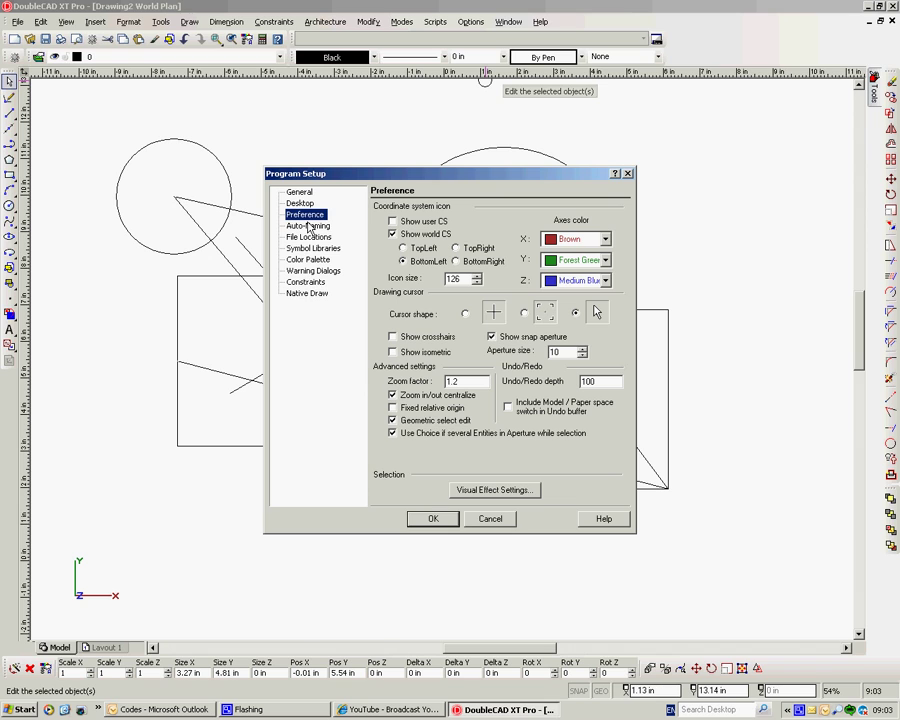
pyautogui.click(309, 227)
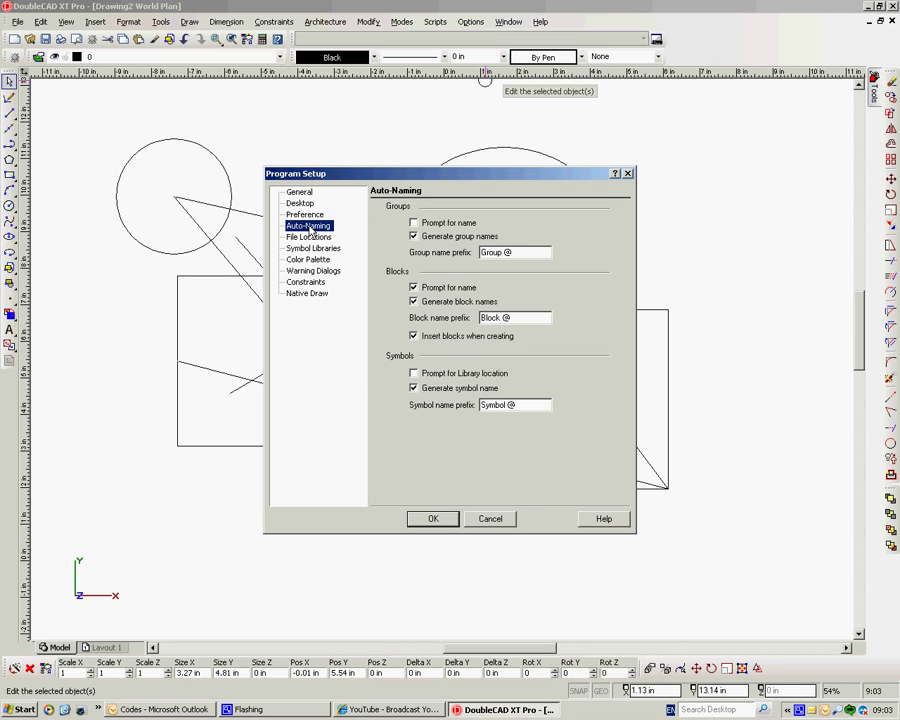
pyautogui.click(413, 337)
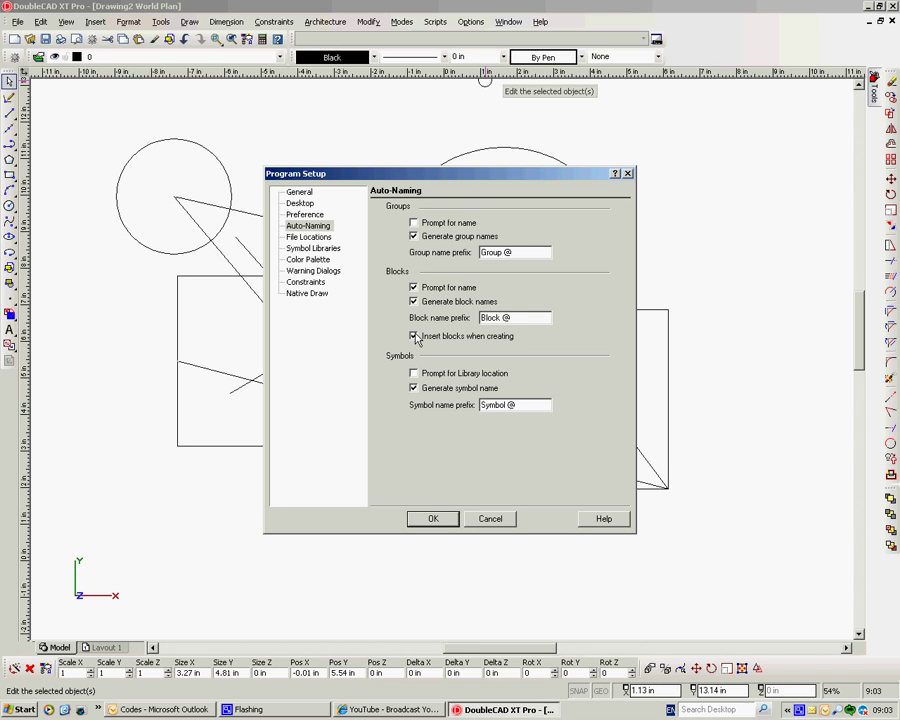
# Accept the program setup and clear the selection of the line running to the large circle's centre.
pyautogui.click(440, 521)
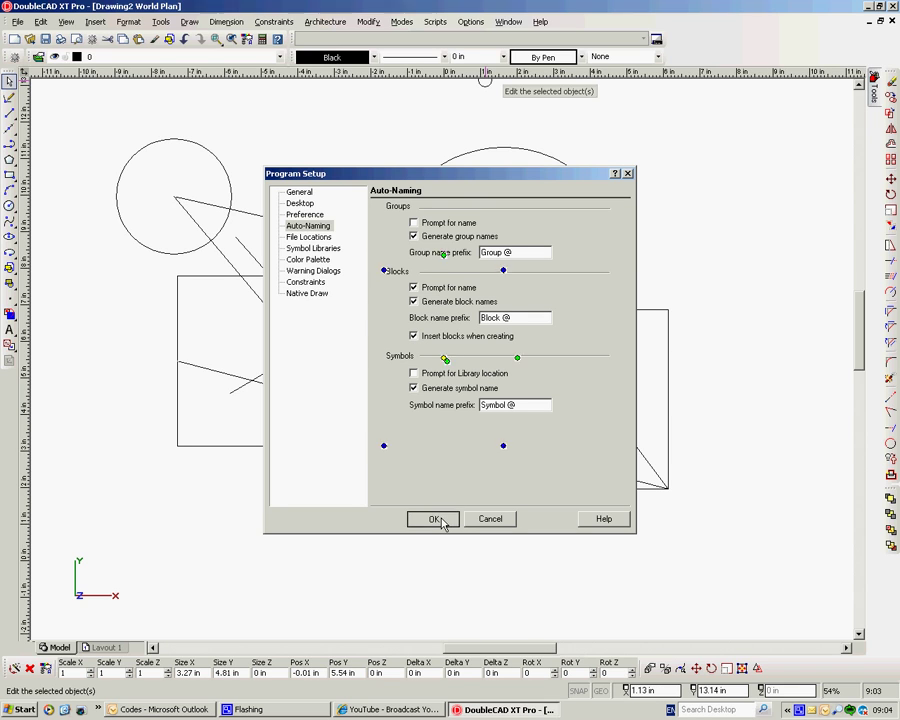
pyautogui.press('Escape')
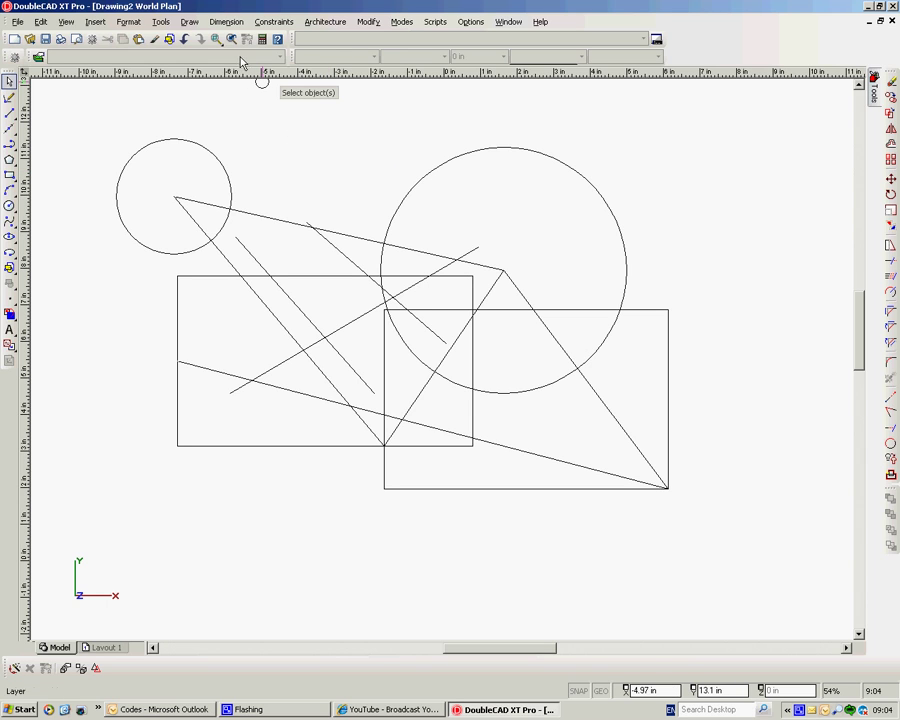
# Display the Design Director palette and dock it along the right side of the drawing area.
pyautogui.click(162, 23)
pyautogui.moveTo(174, 55)
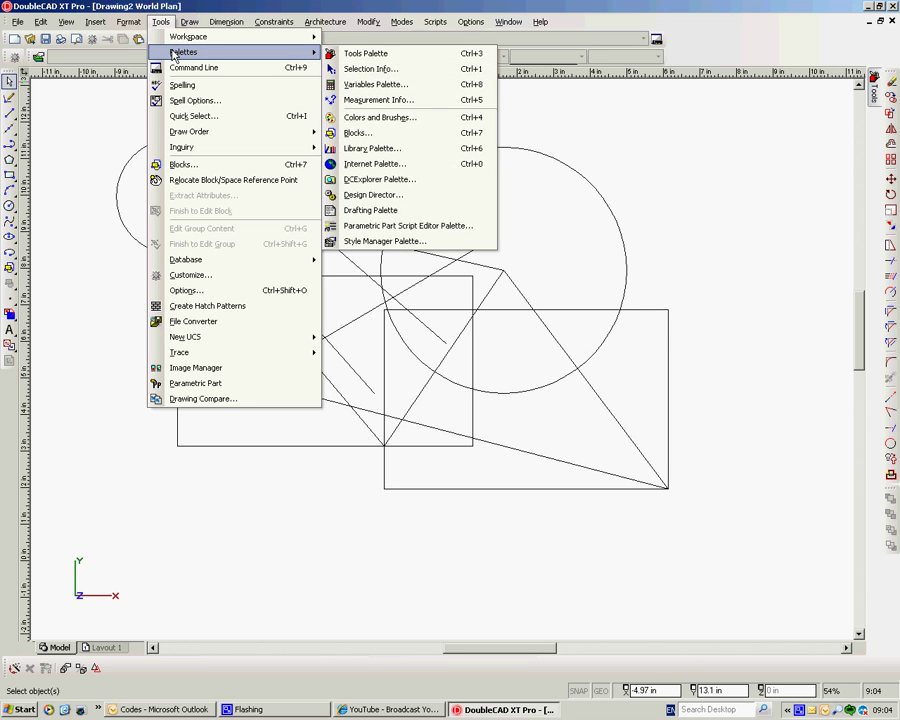
pyautogui.click(371, 197)
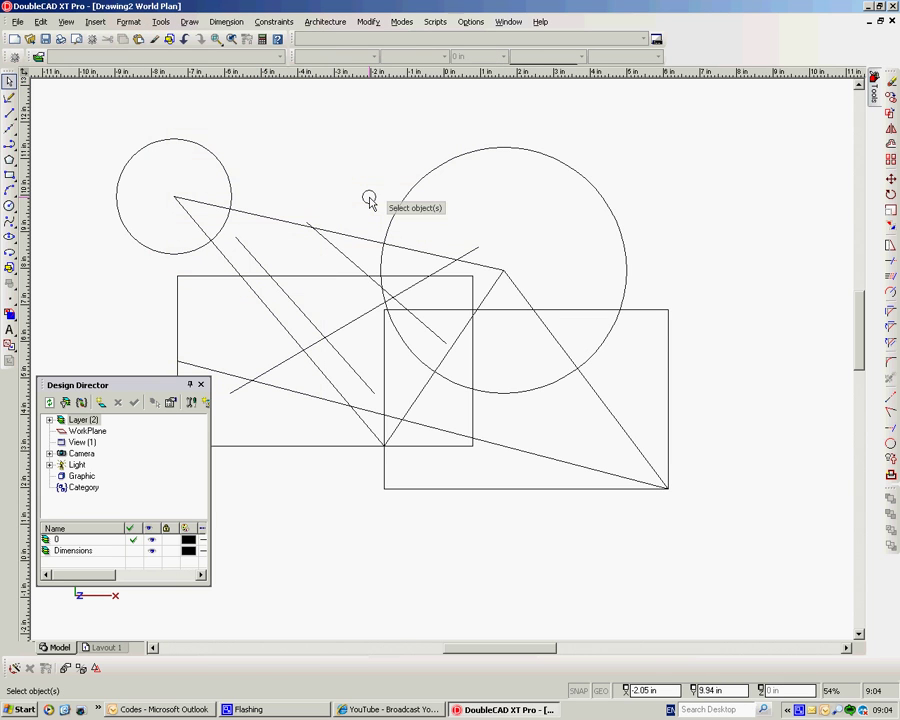
pyautogui.moveTo(137, 386)
pyautogui.mouseDown()
pyautogui.moveTo(333, 370)
pyautogui.moveTo(765, 358)
pyautogui.moveTo(800, 376)
pyautogui.moveTo(851, 363)
pyautogui.mouseUp()
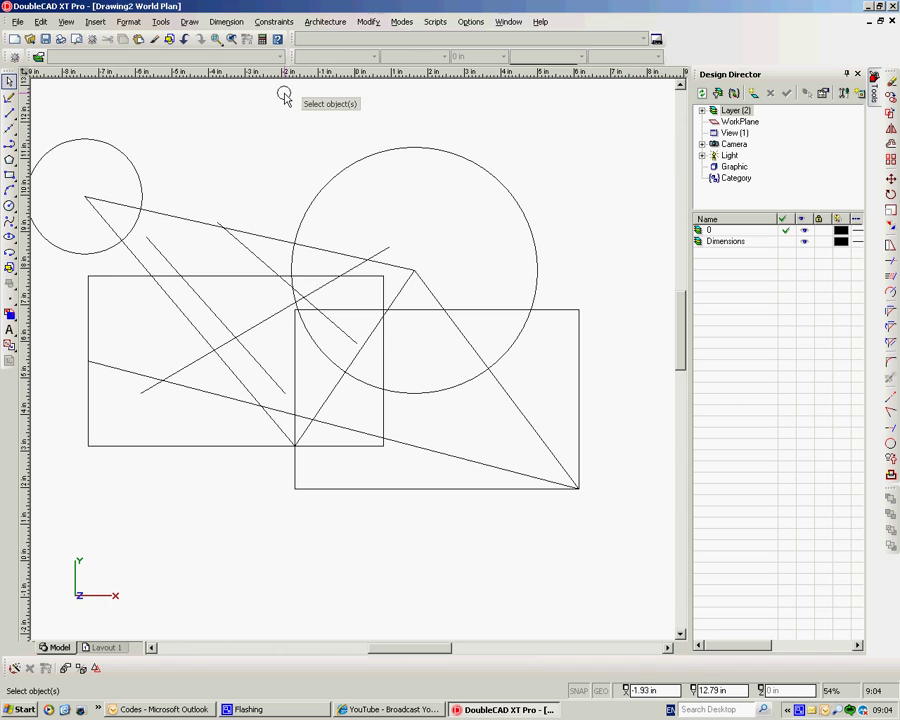
# Display the Selection Info palette and dock it at the right edge of the drawing area.
pyautogui.click(163, 23)
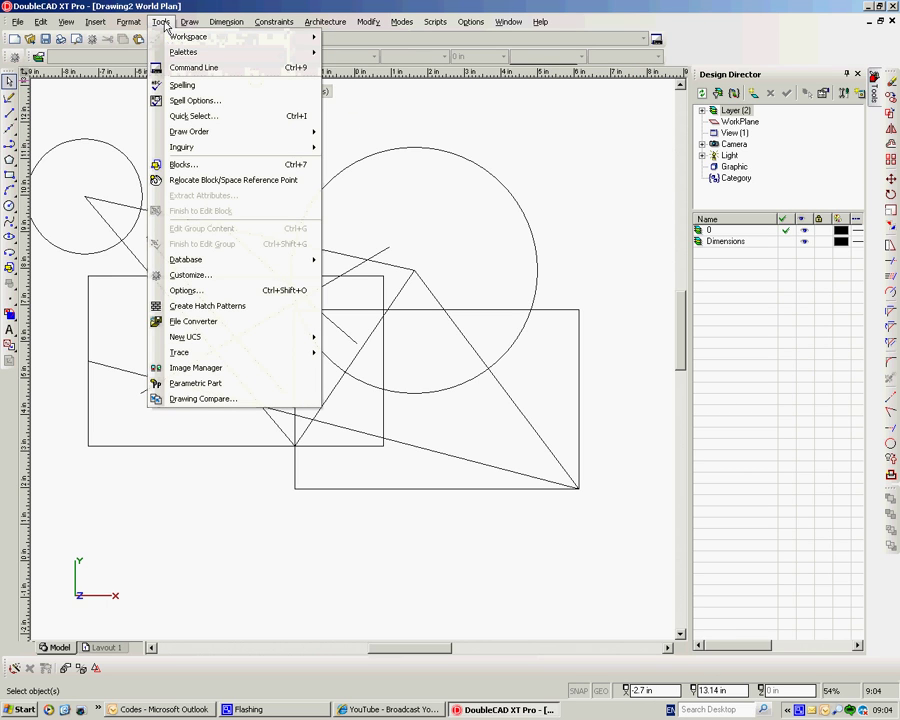
pyautogui.moveTo(190, 52)
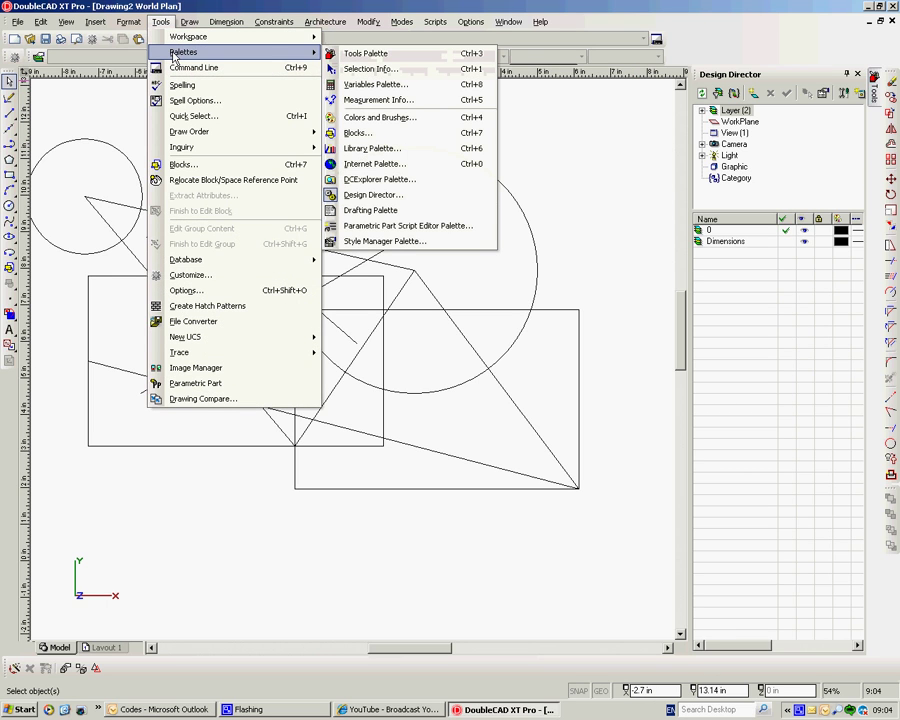
pyautogui.click(386, 69)
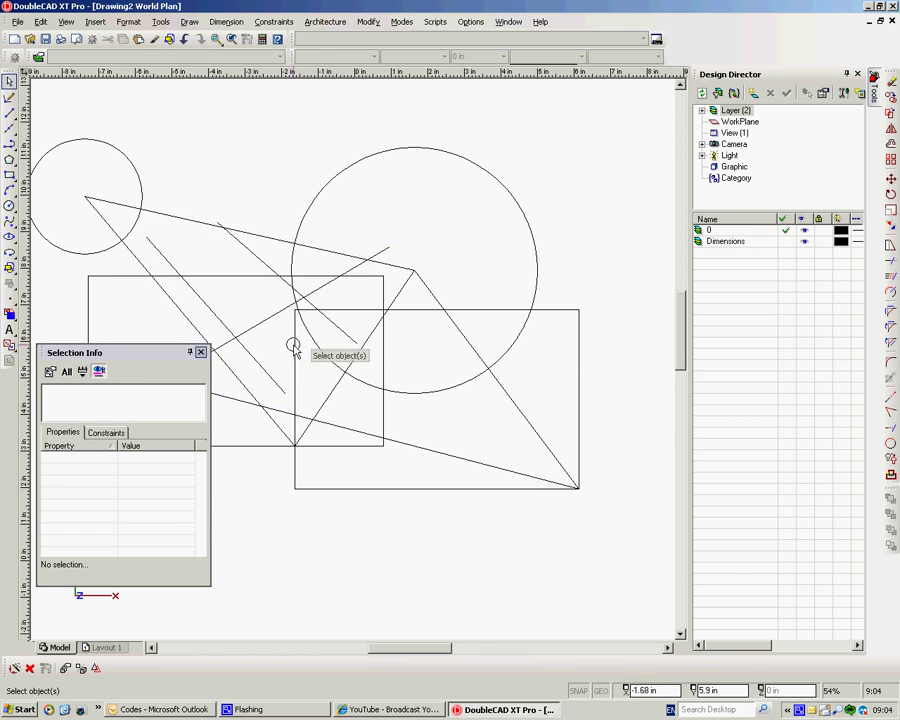
pyautogui.moveTo(141, 353); pyautogui.dragTo(797, 360)
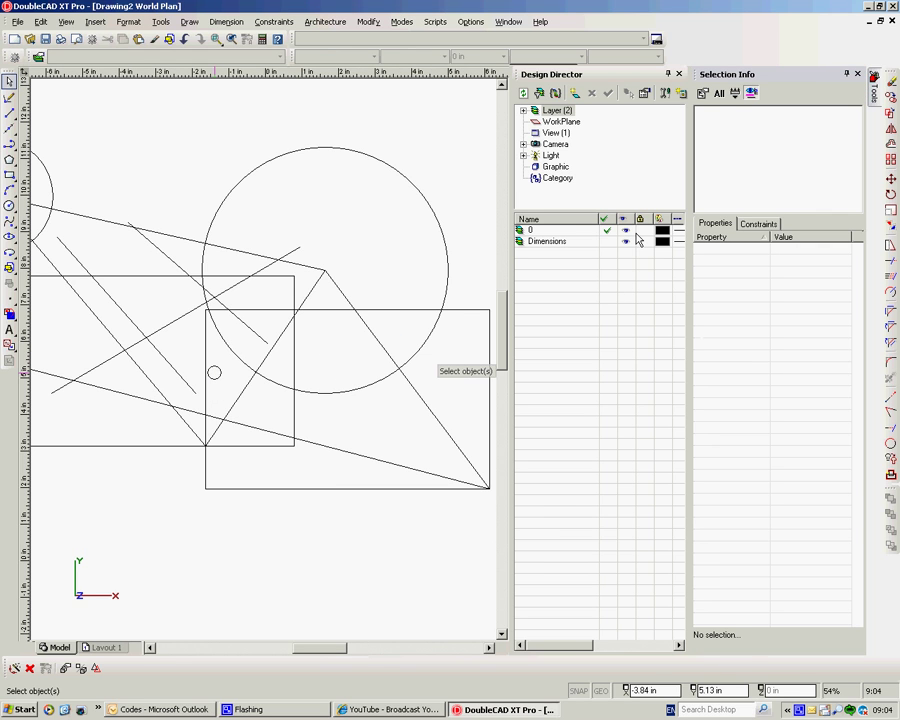
# Close the Design Director and Tools palettes, leaving Selection Info docked.
pyautogui.click(678, 75)
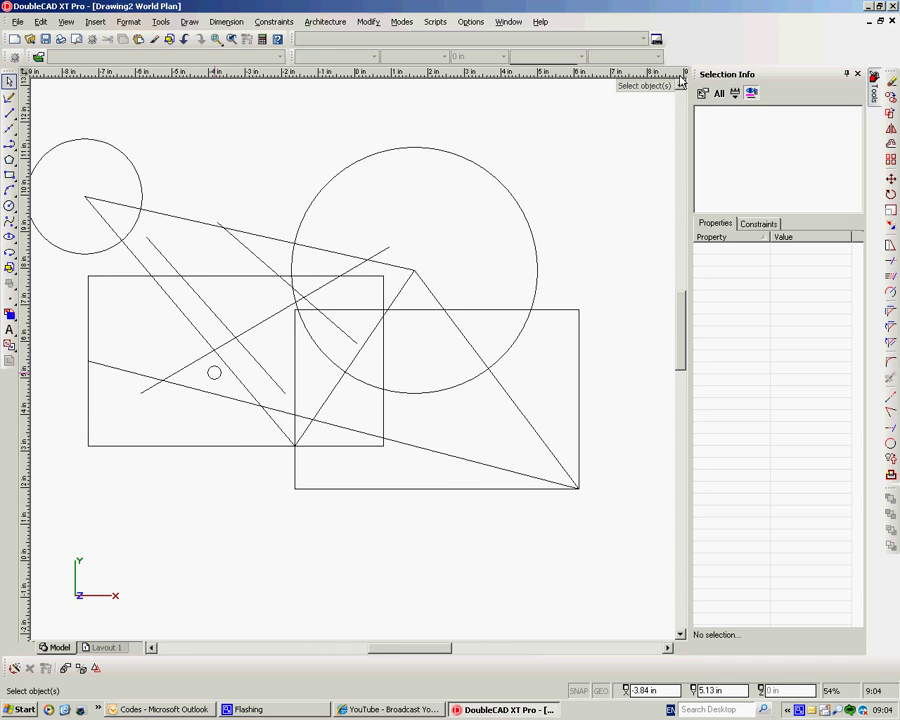
pyautogui.click(876, 90)
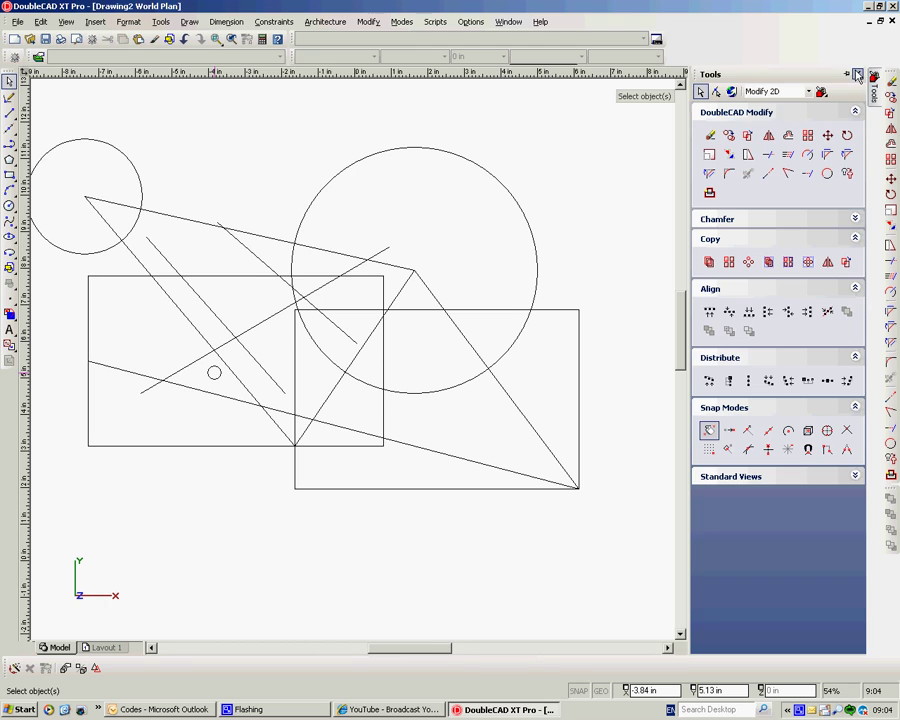
# Display the Blocks palette as a floating window over the drawing.
pyautogui.click(161, 22)
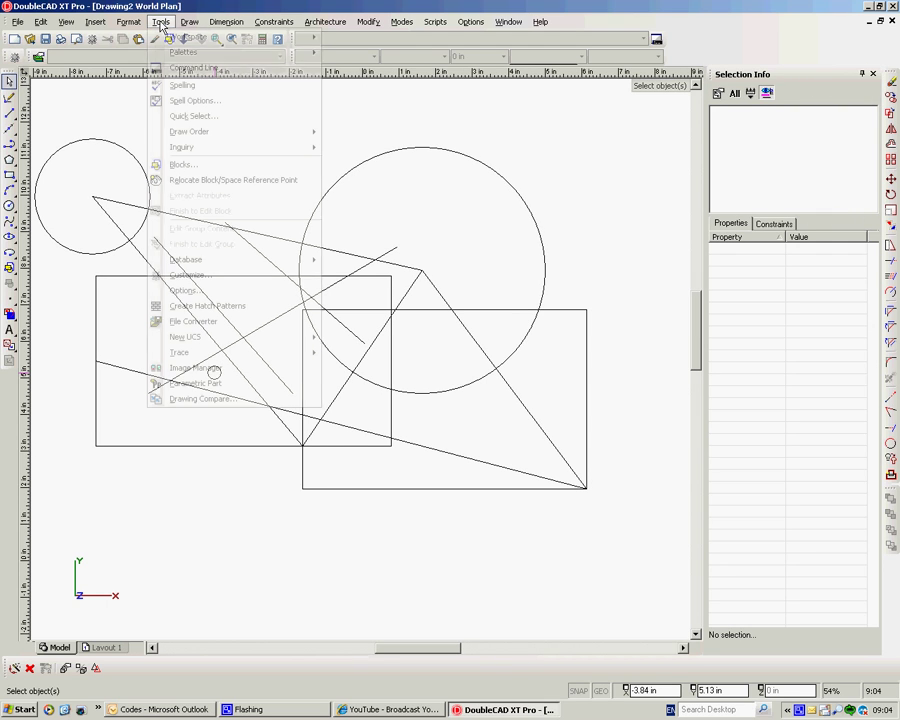
pyautogui.moveTo(250, 52)
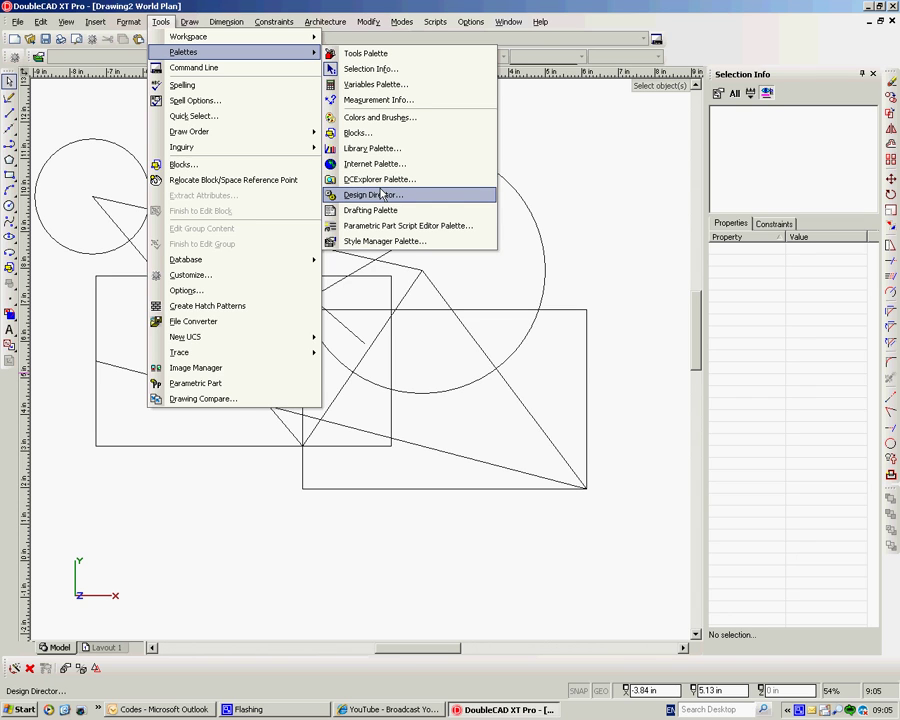
pyautogui.click(352, 132)
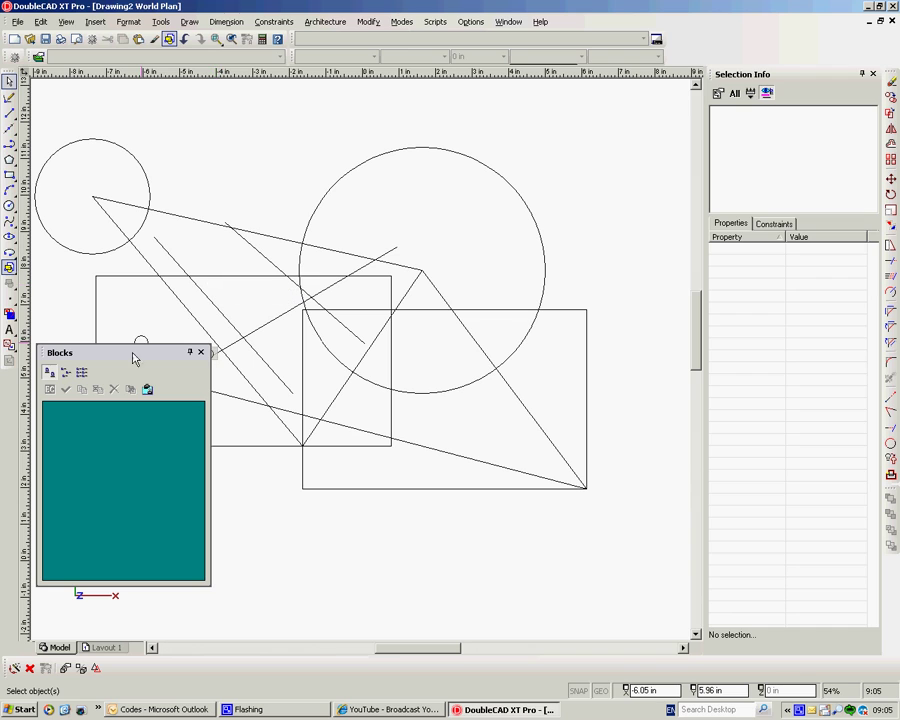